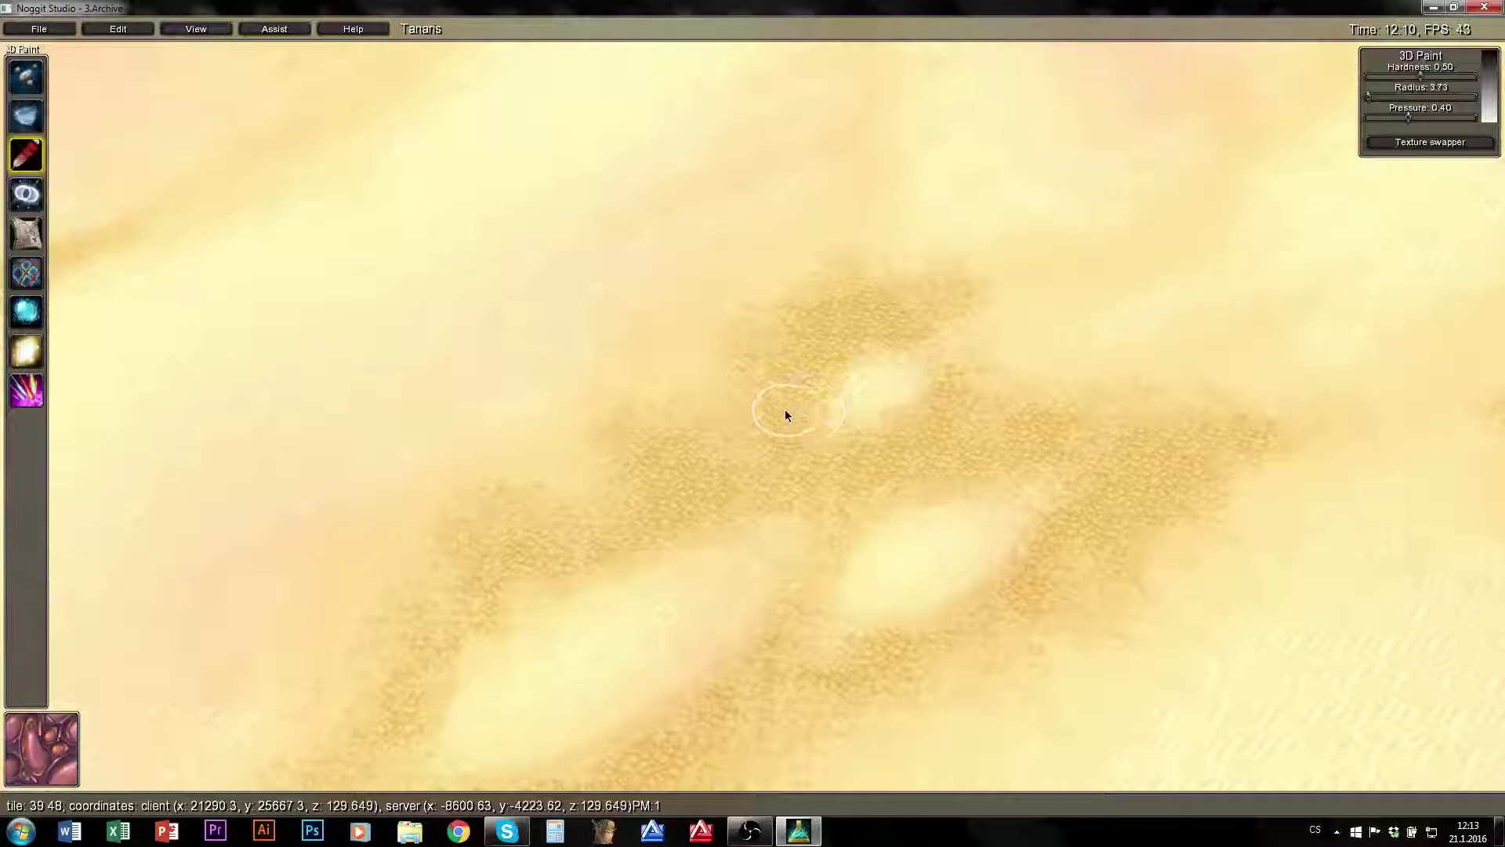
- Shrink the brush radius to about 2.07 and paint a small stroke of pink rocky texture on the sand
right_drag(743, 411, 801, 420)
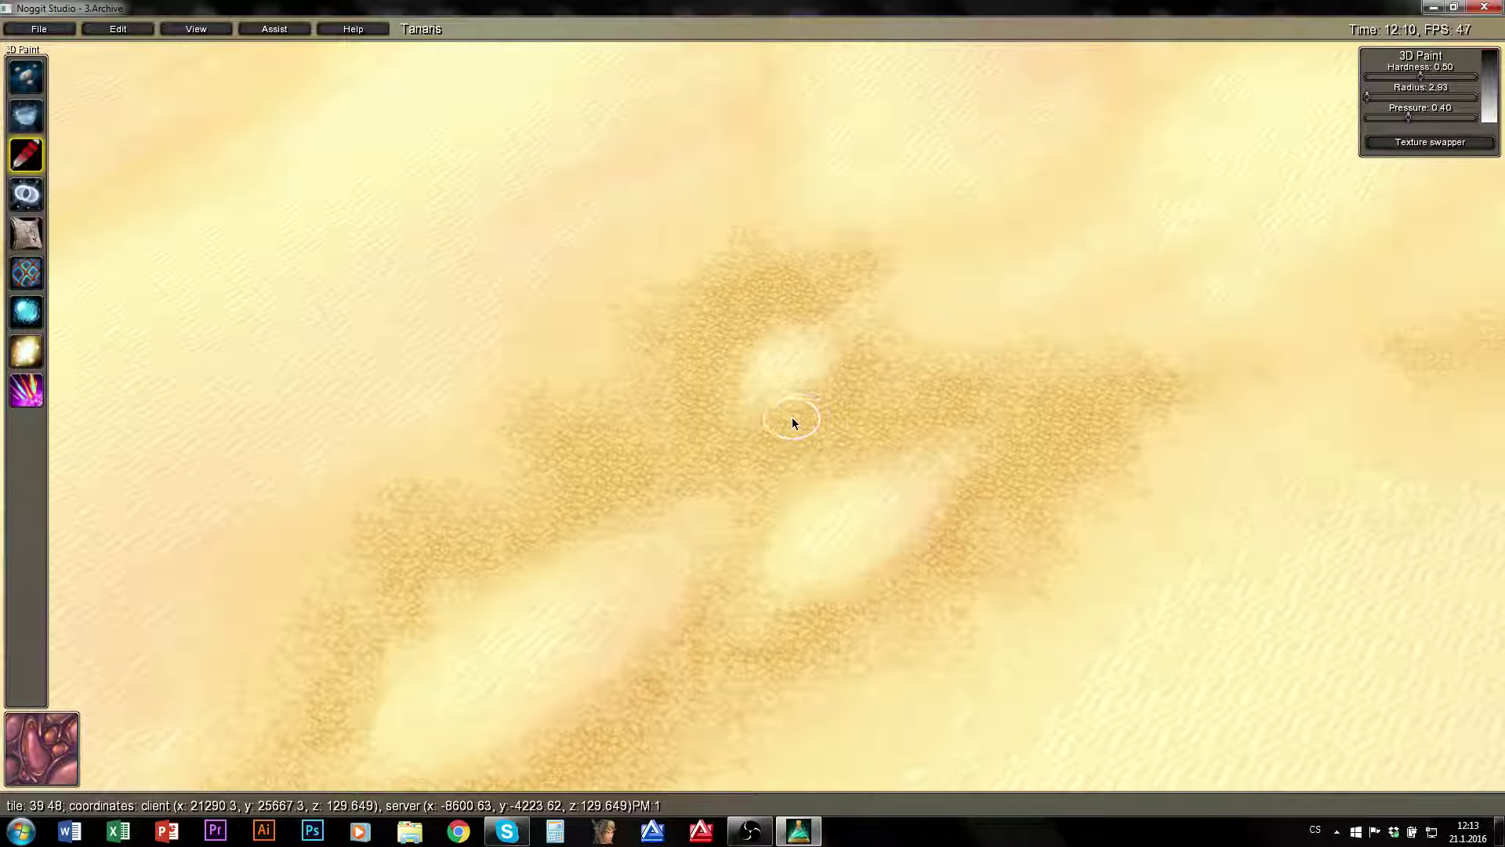
alt+drag(642, 514, 633, 514)
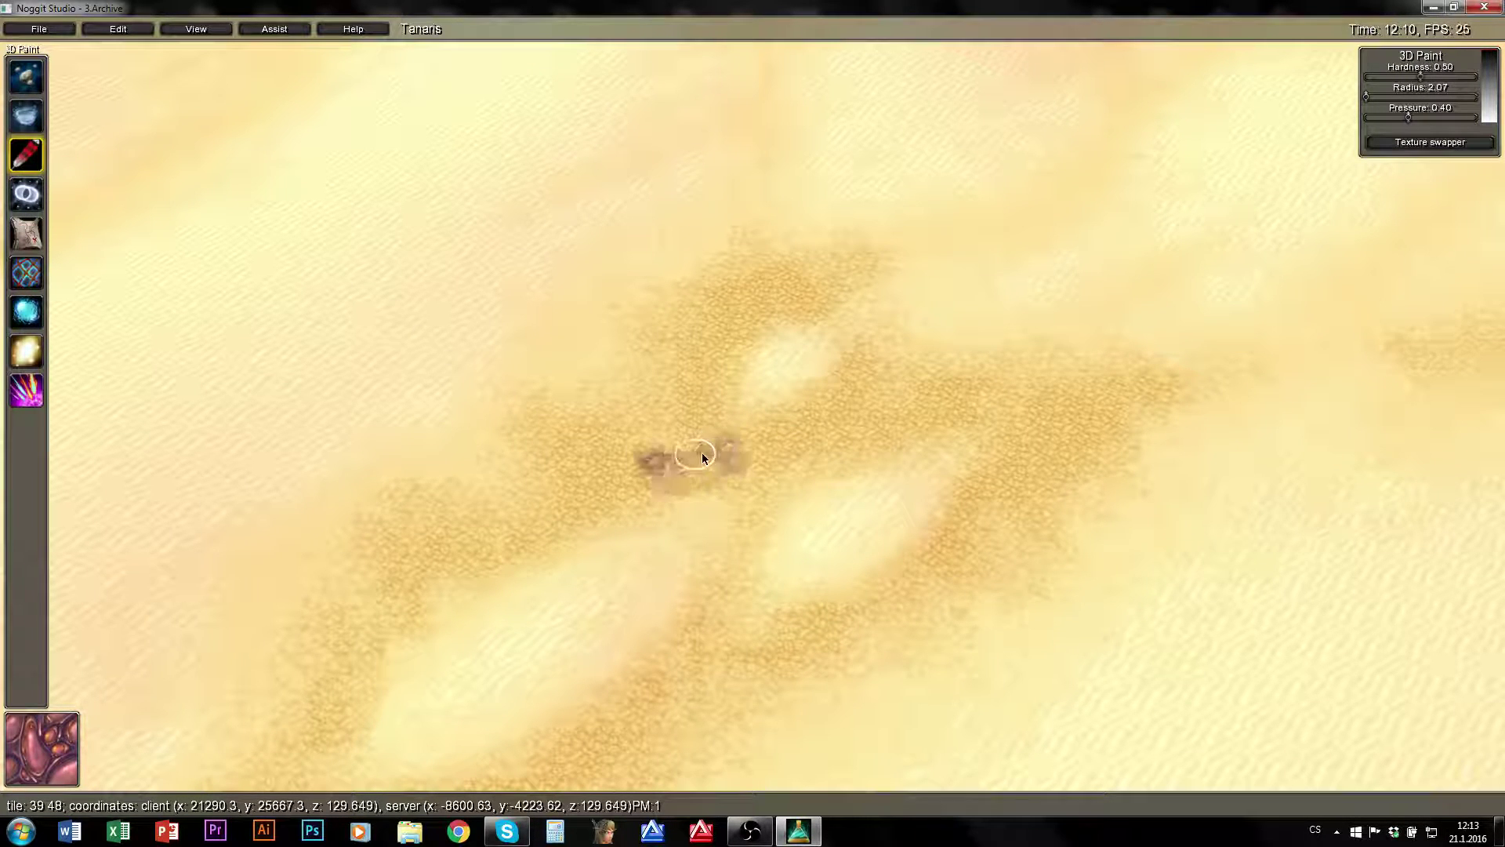
mouse_move(702, 456)
mouse_down()
mouse_move(686, 468)
mouse_move(789, 476)
mouse_up()
- Fly the camera over to the rock formation and rise above it
key(w)
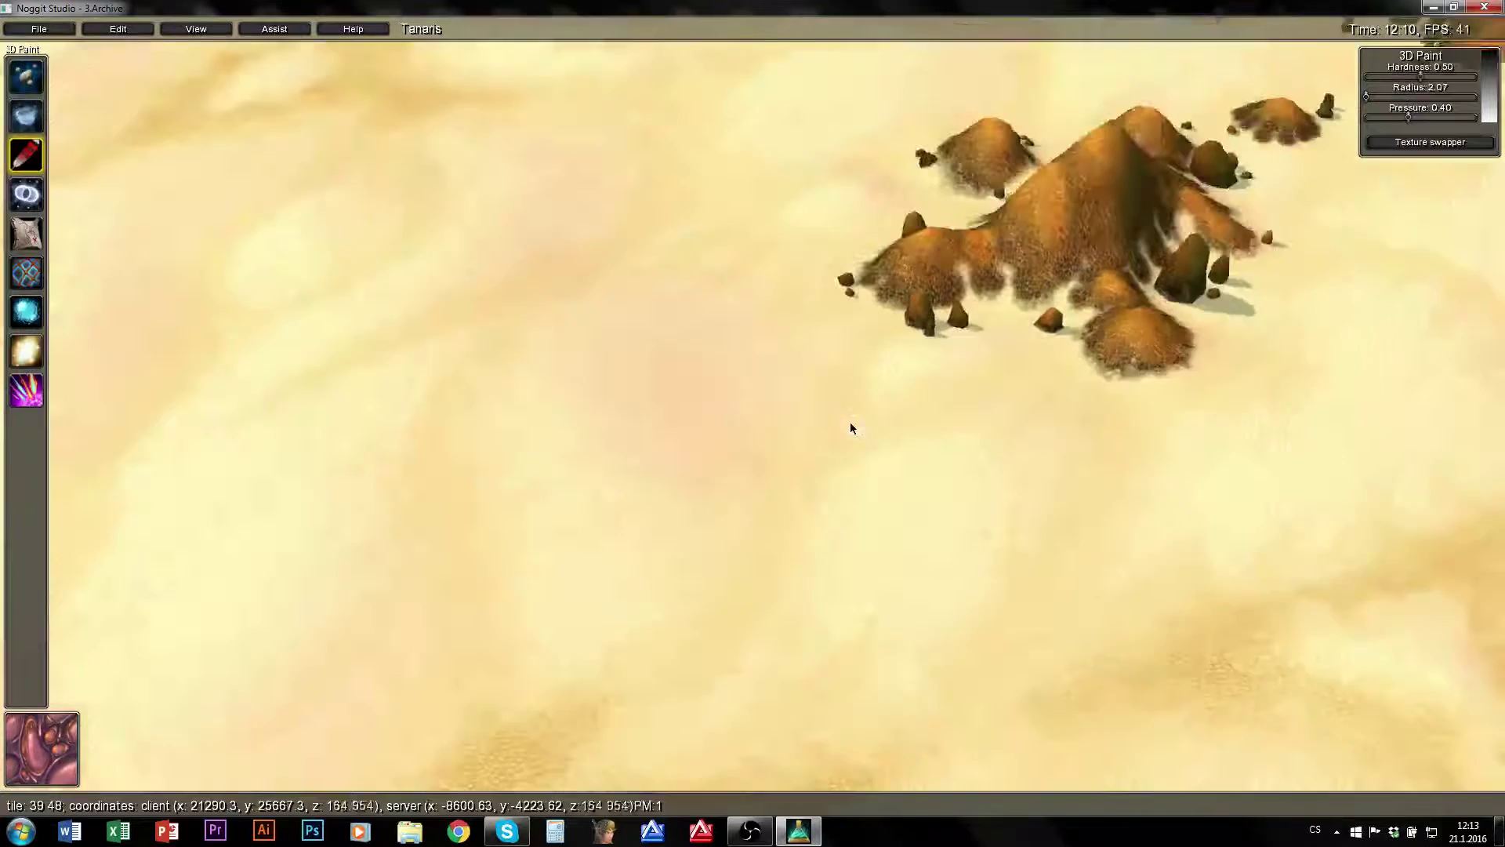
key(d)
key(w)
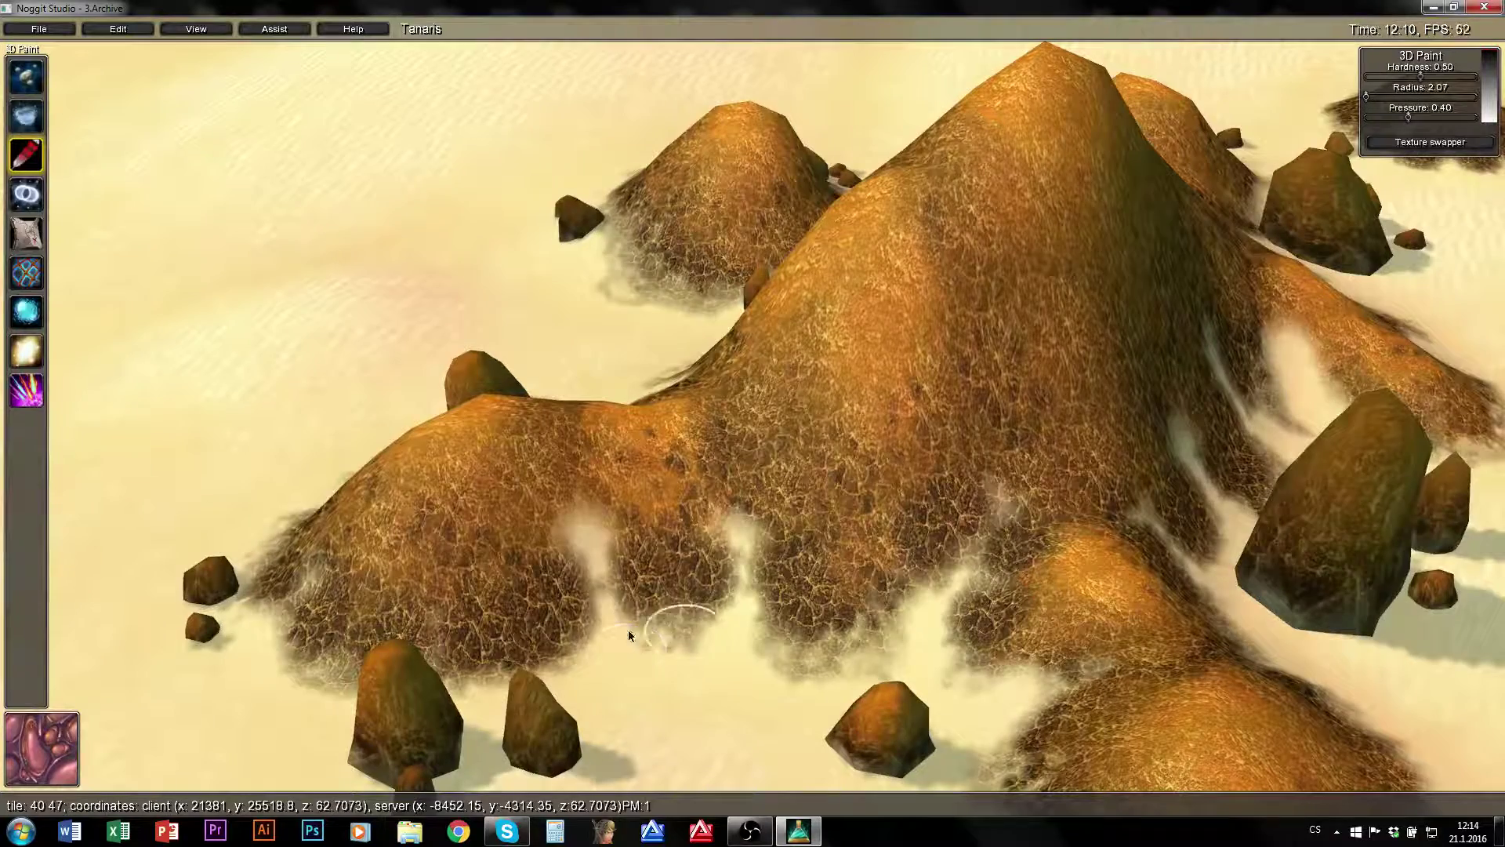
key(s)
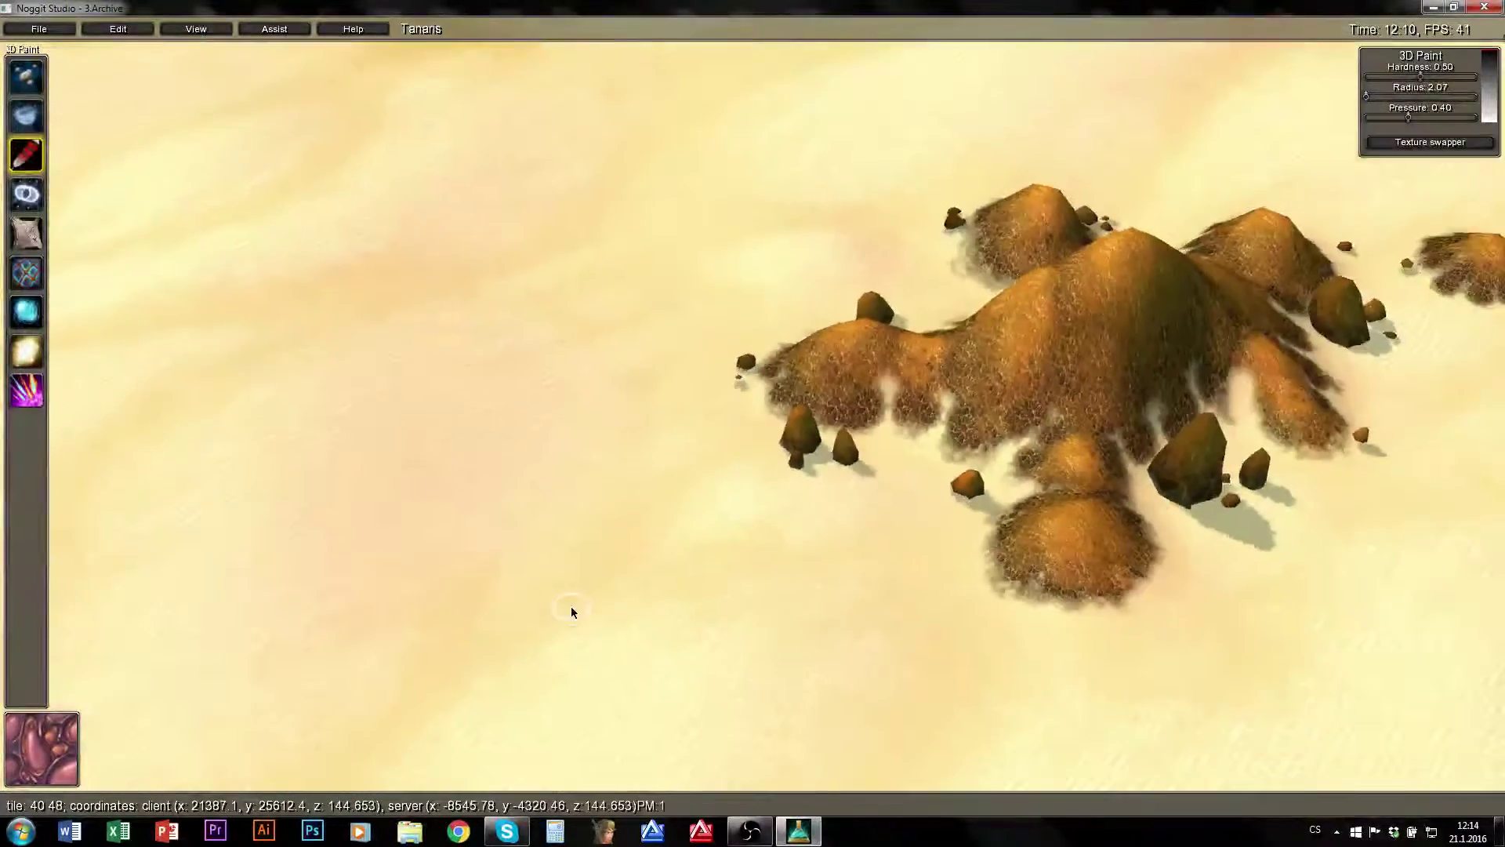
key(a)
- Show the chunk grid, fly to the hill chunk and list its four textures
key(F7)
key(s)
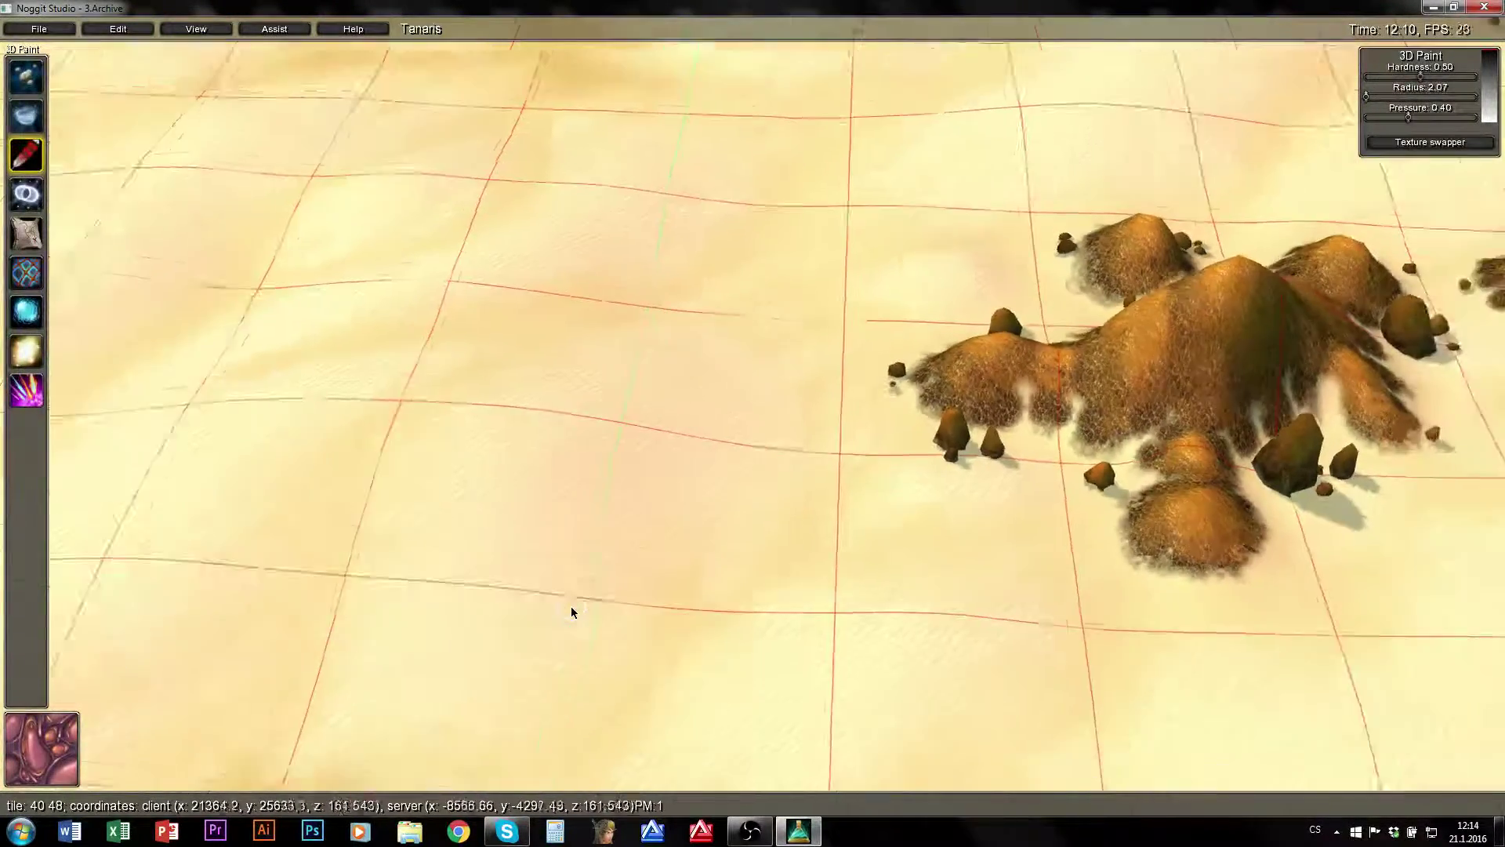
right_drag(570, 610, 792, 339)
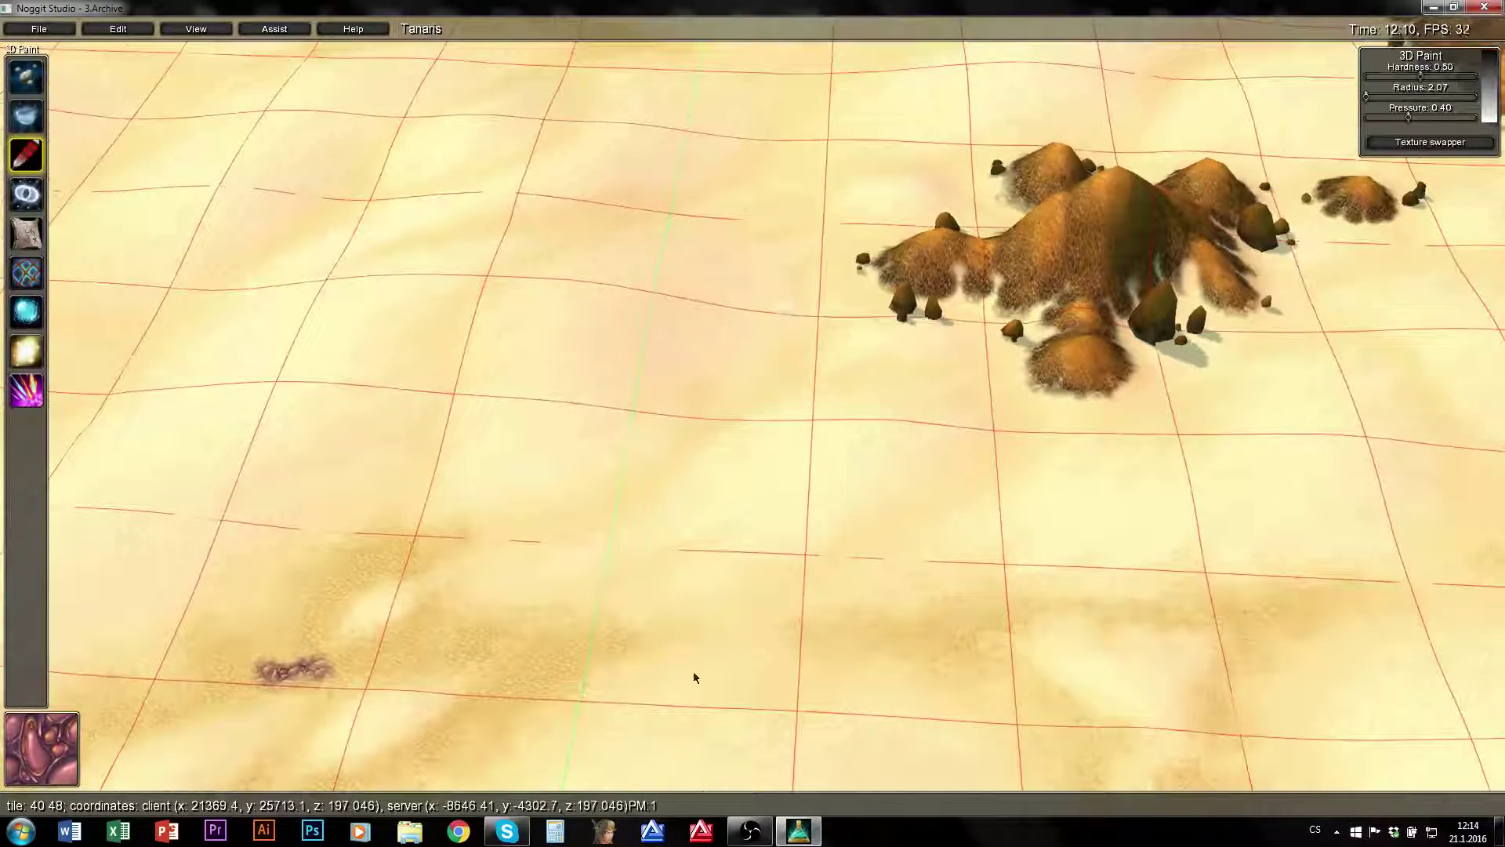
key(w)
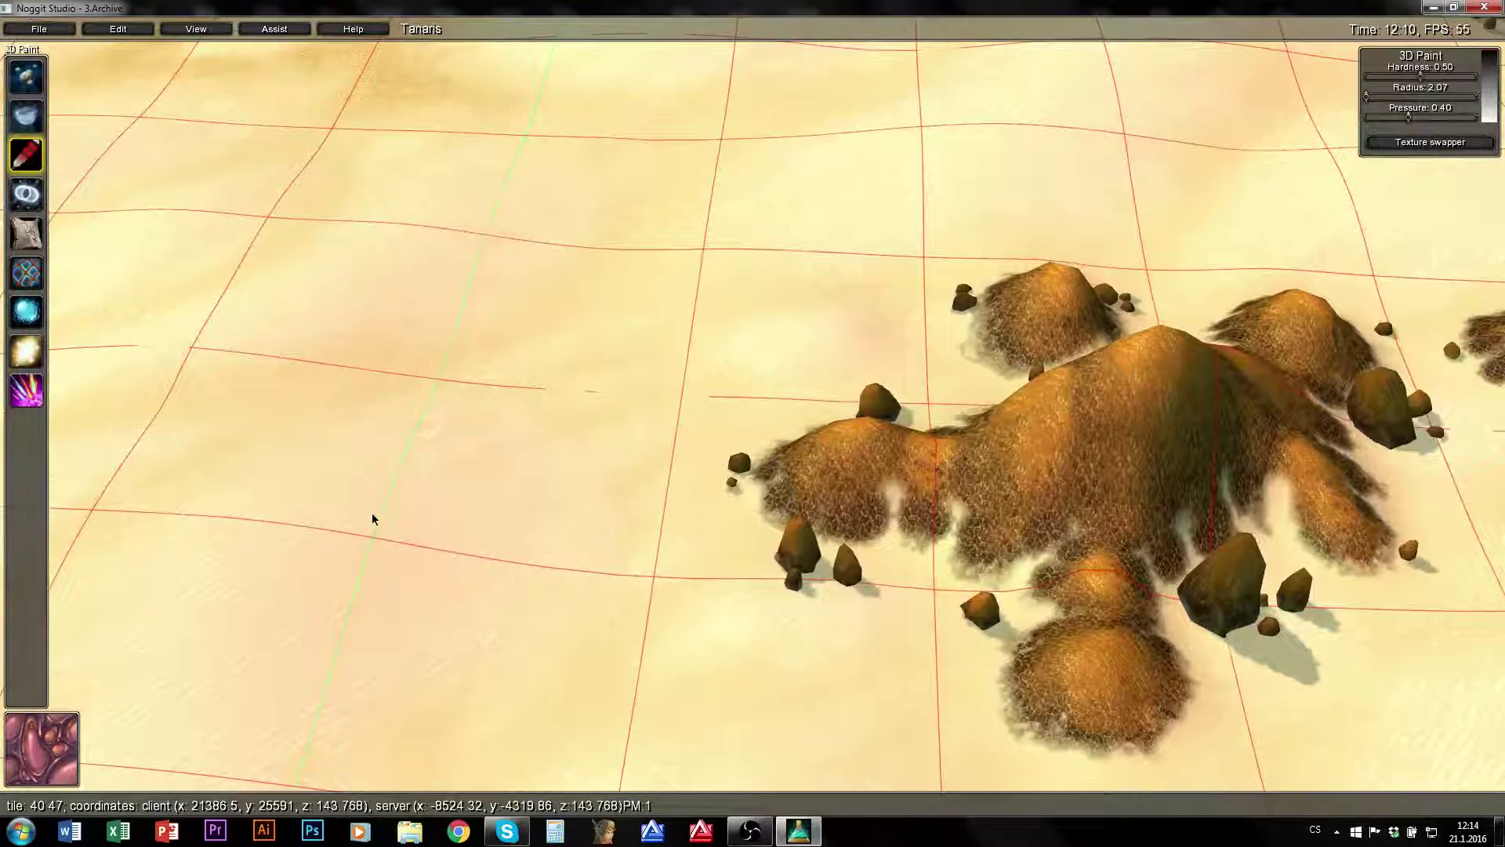
key(w)
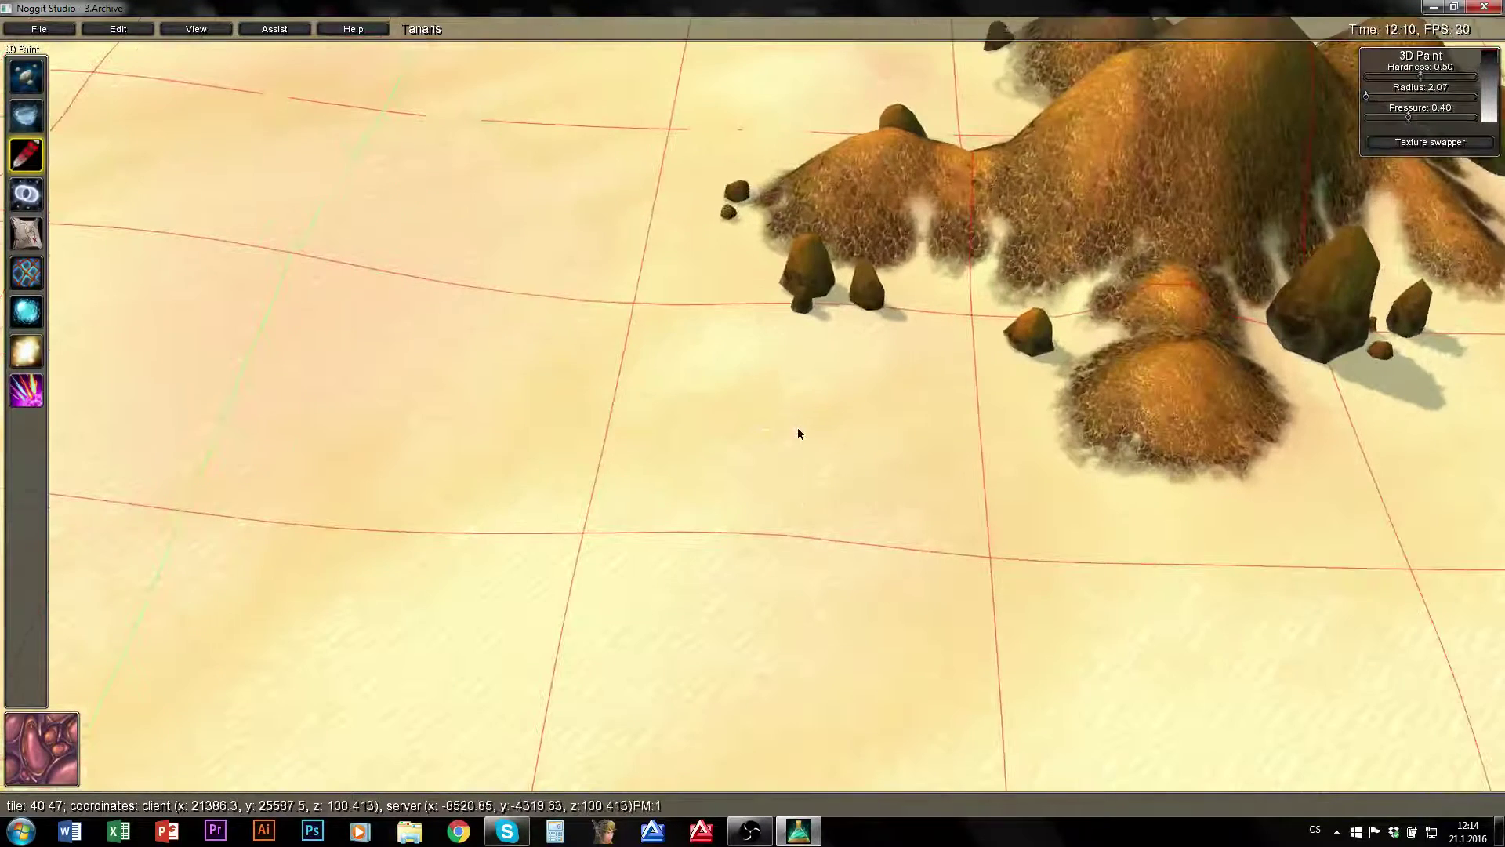
ctrl+shift+click(796, 431)
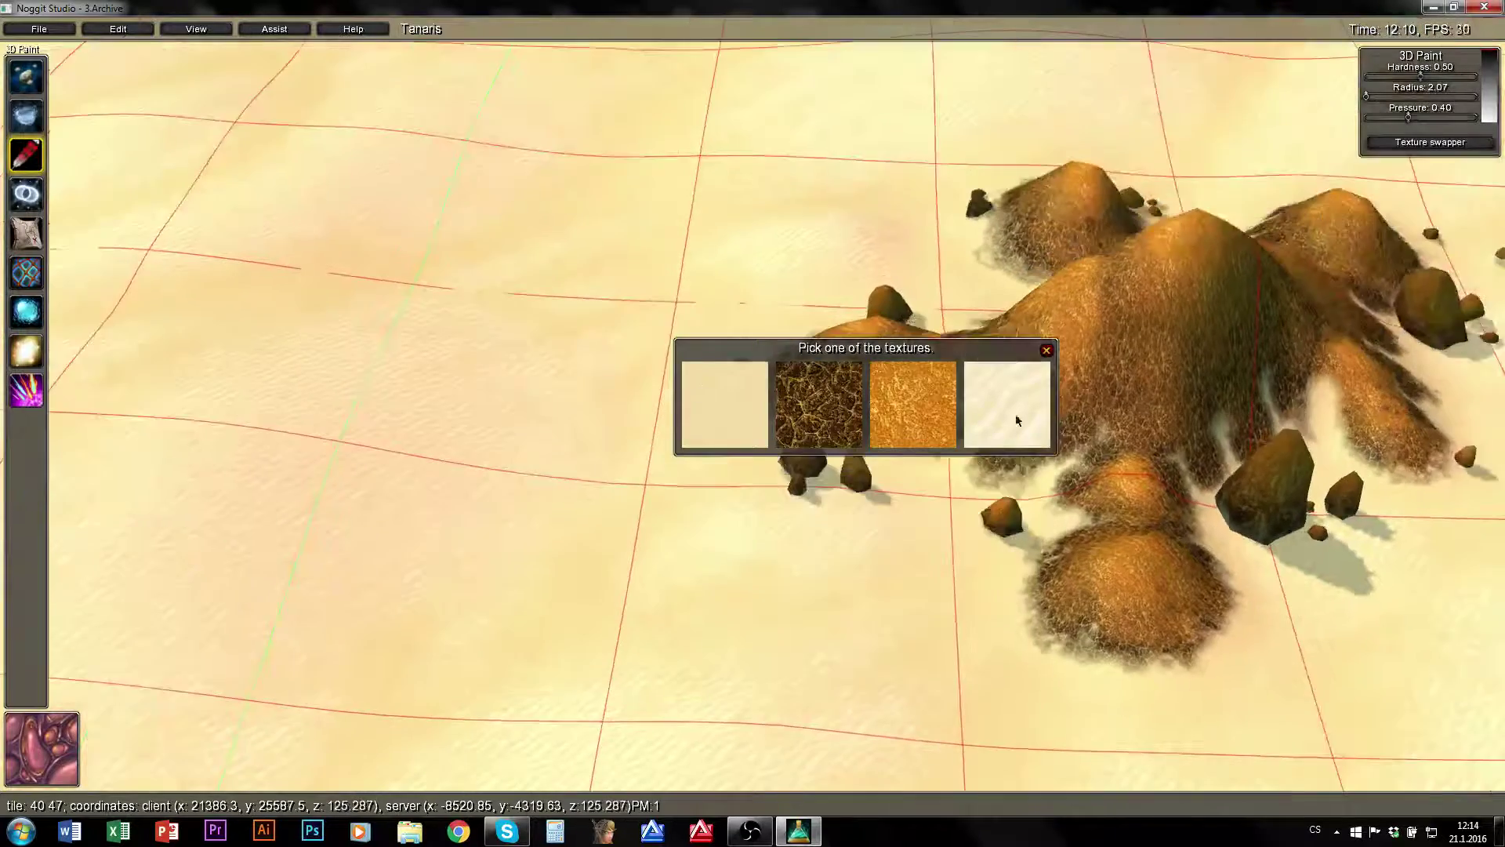
- Paint orange texture on the hill top and check a sand chunk's textures
key(w)
key(w)
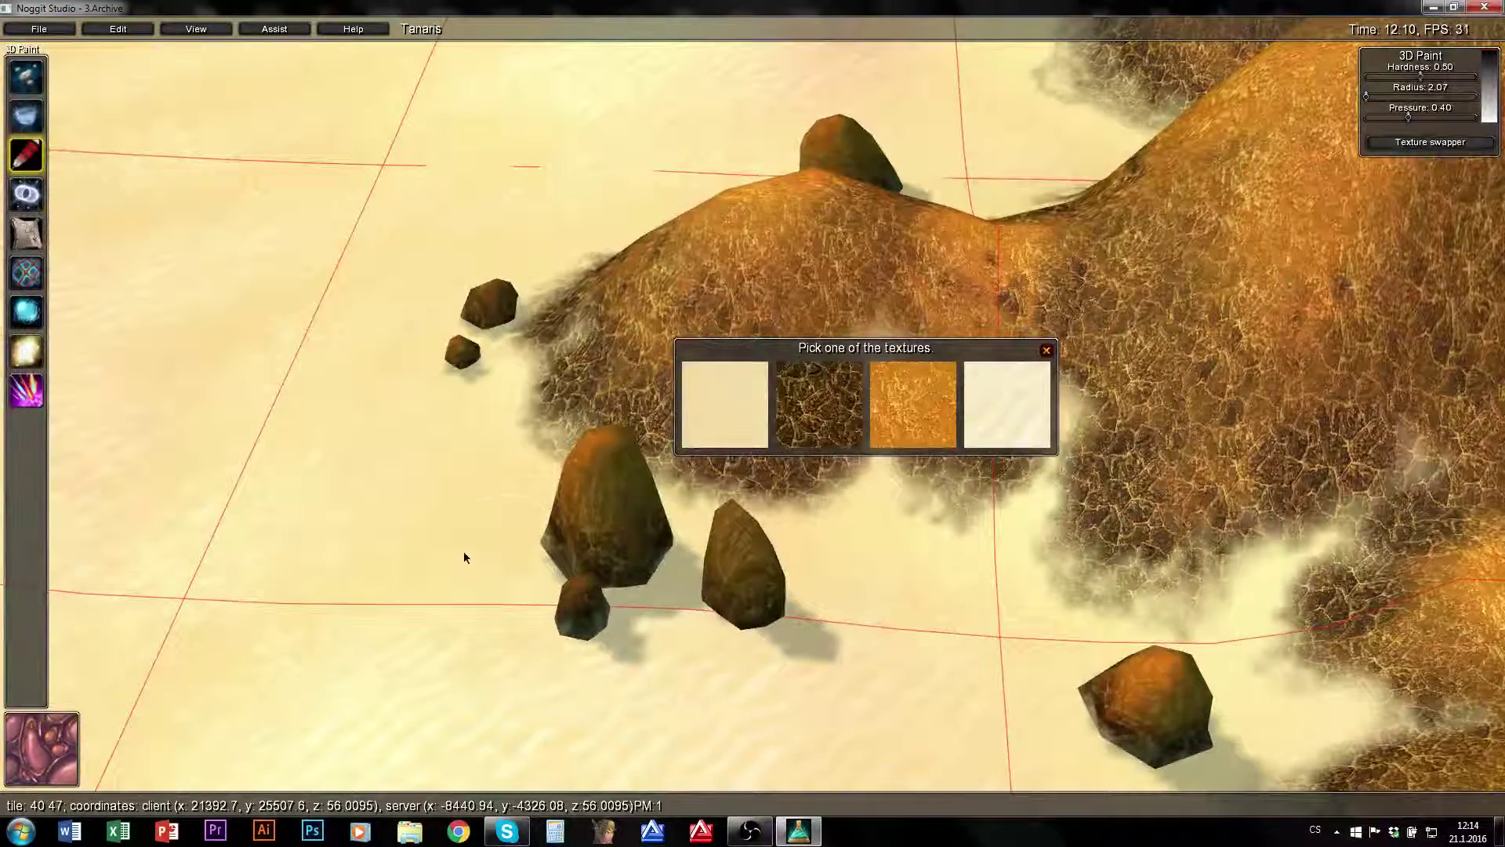
shift+drag(664, 323, 684, 316)
click(1046, 350)
ctrl+shift+click(455, 639)
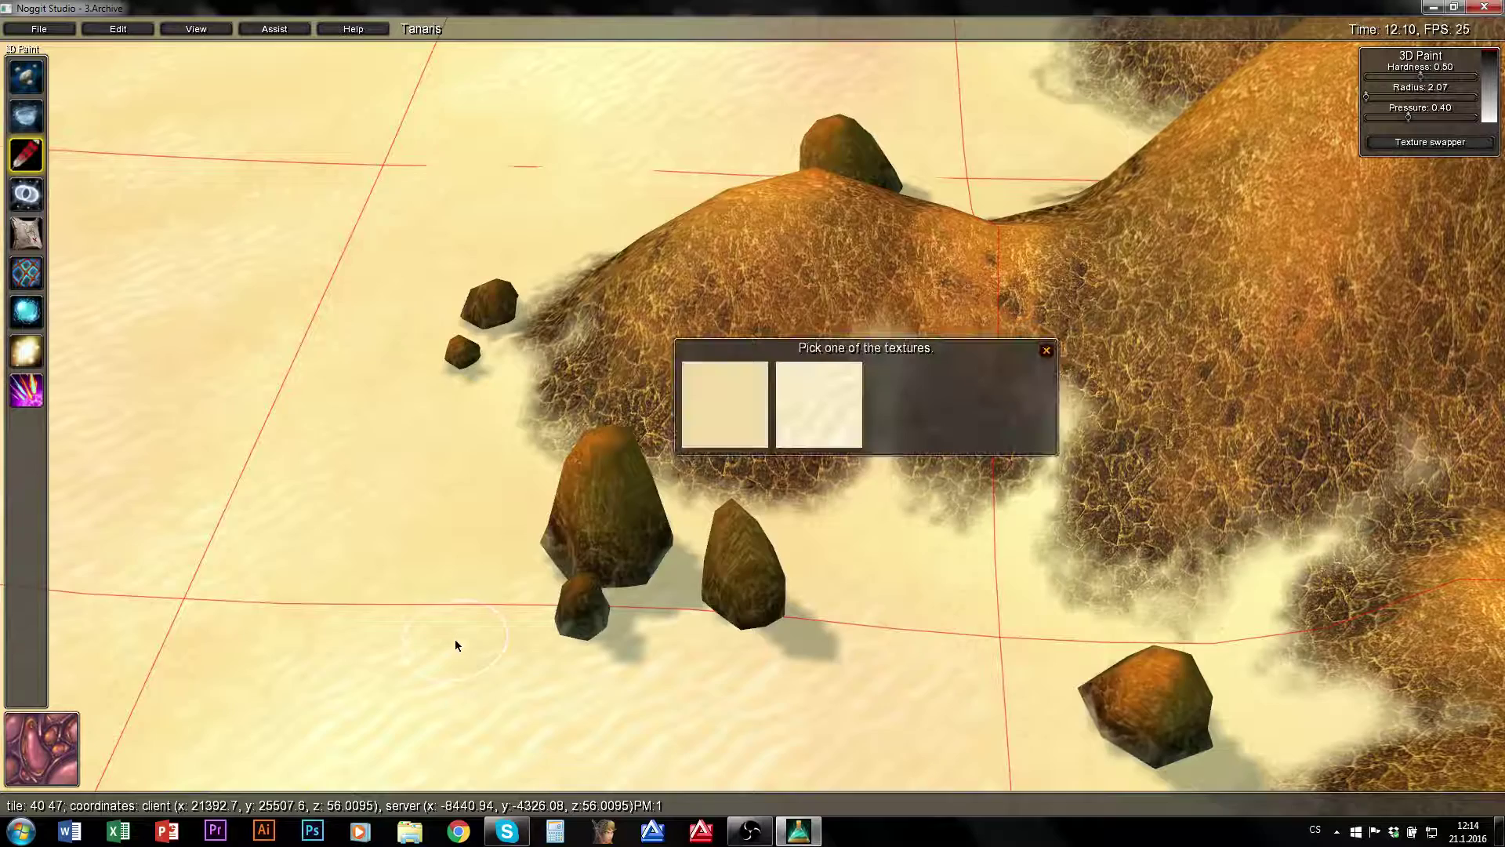
key(a)
- Select the hill chunk's cracked brown texture and paint it onto the sand beside the rocks
click(1046, 350)
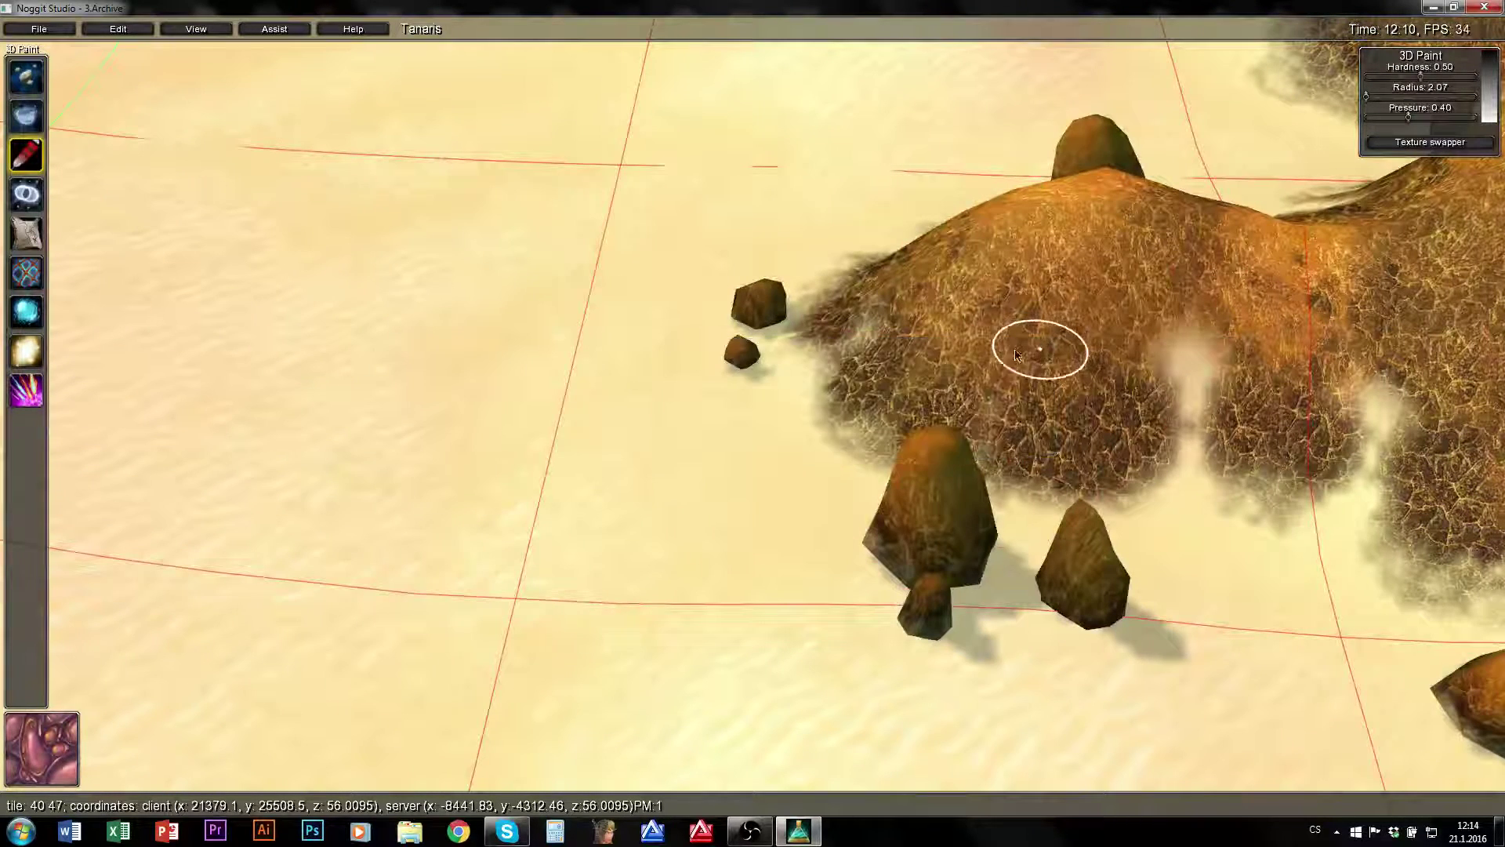
ctrl+shift+click(1002, 363)
click(822, 402)
click(1046, 349)
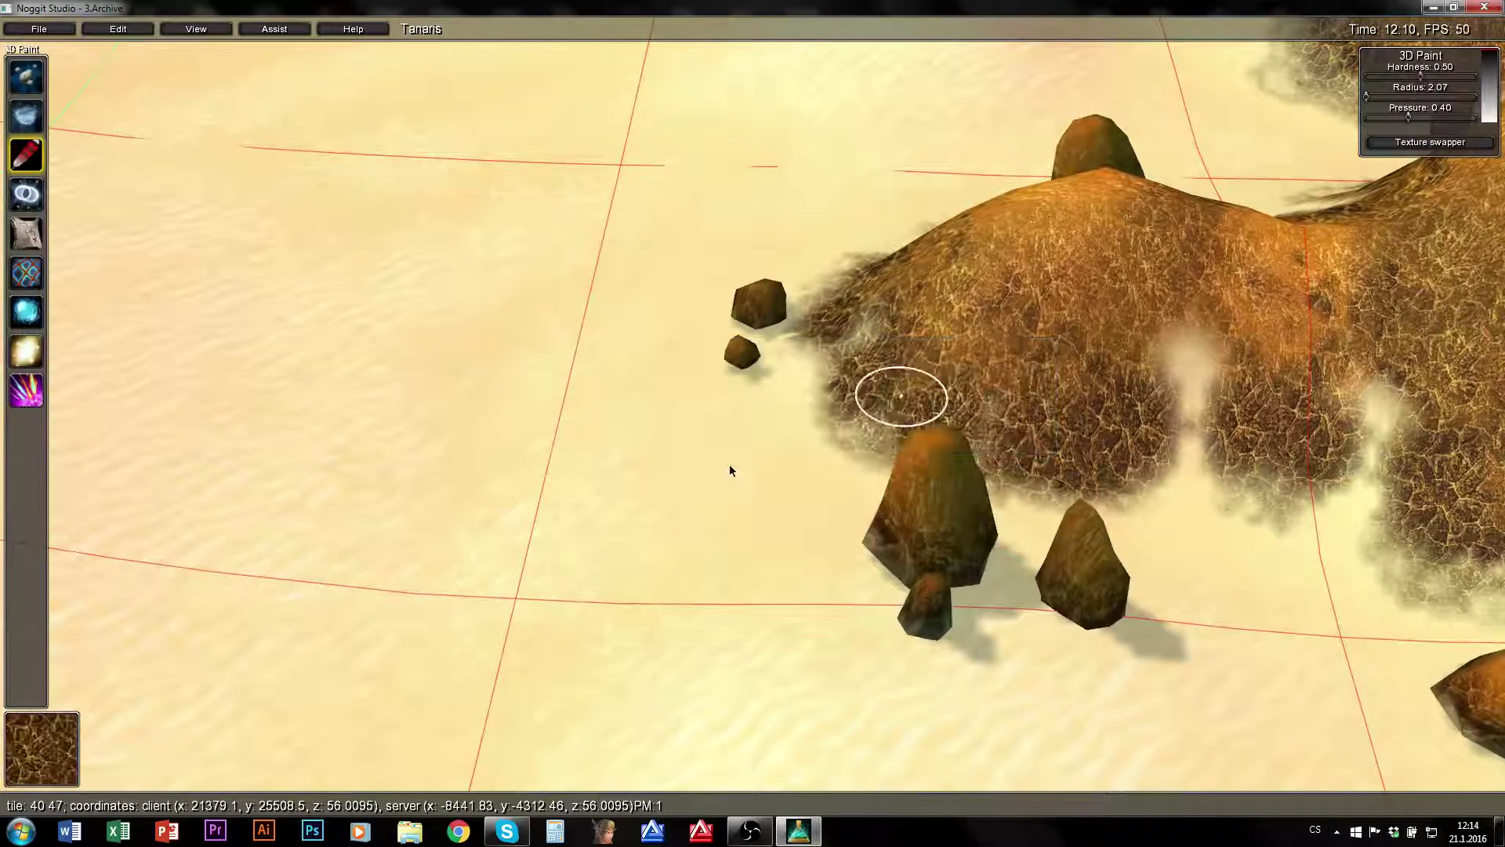
shift+drag(730, 465, 718, 461)
- Add more cracked brown texture near the small rocks
ctrl+shift+click(892, 413)
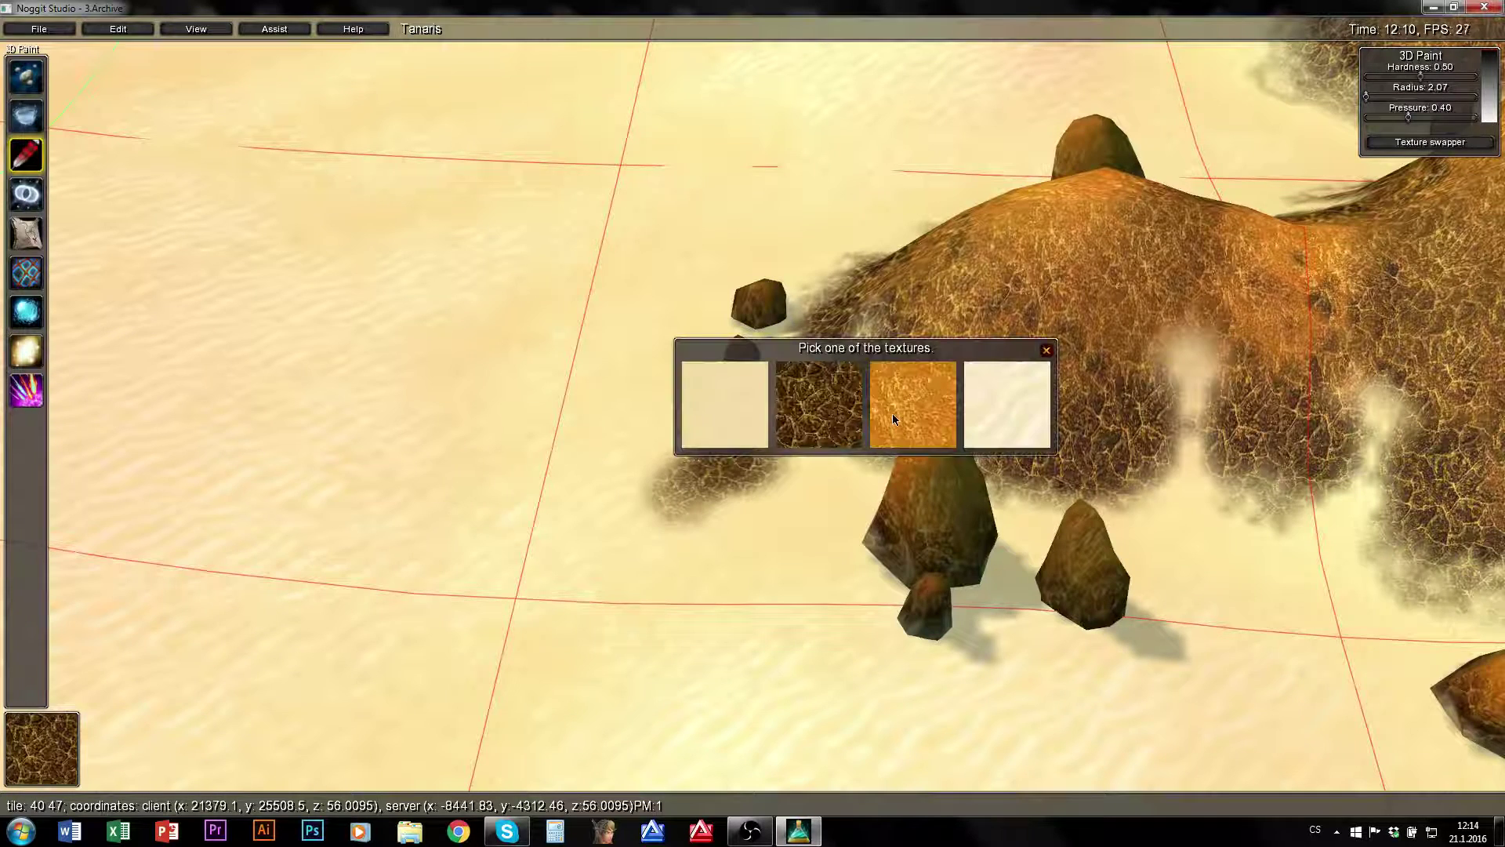
click(1052, 346)
mouse_move(754, 452)
shift+mouse_down()
mouse_move(695, 488)
mouse_move(714, 353)
shift+mouse_up()
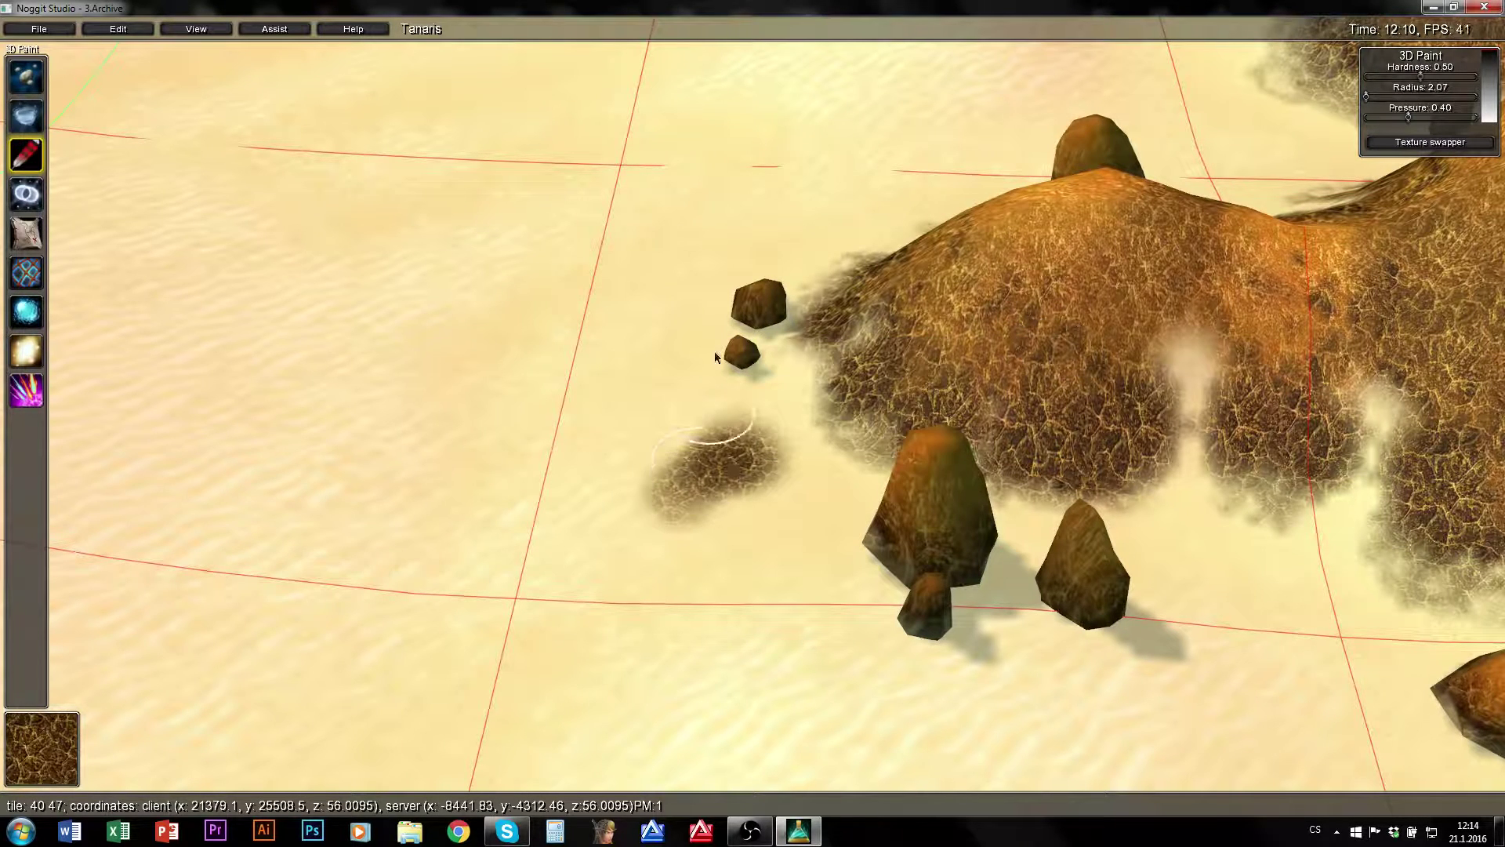
ctrl+shift+click(826, 300)
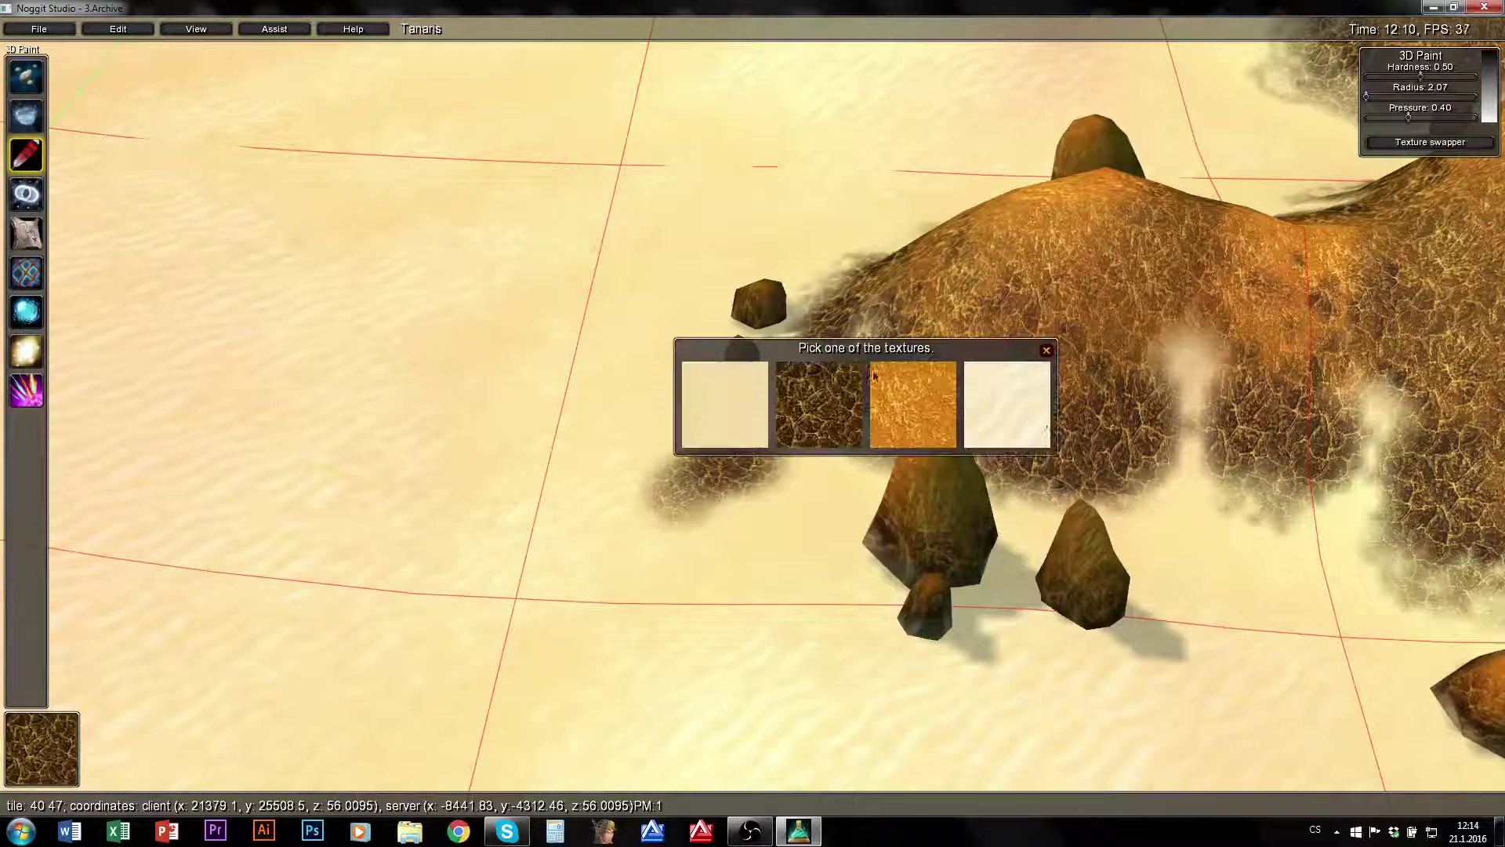
click(1046, 349)
- Select the pink organic texture and paint a winding trail across the sand
right_drag(1045, 349, 870, 500)
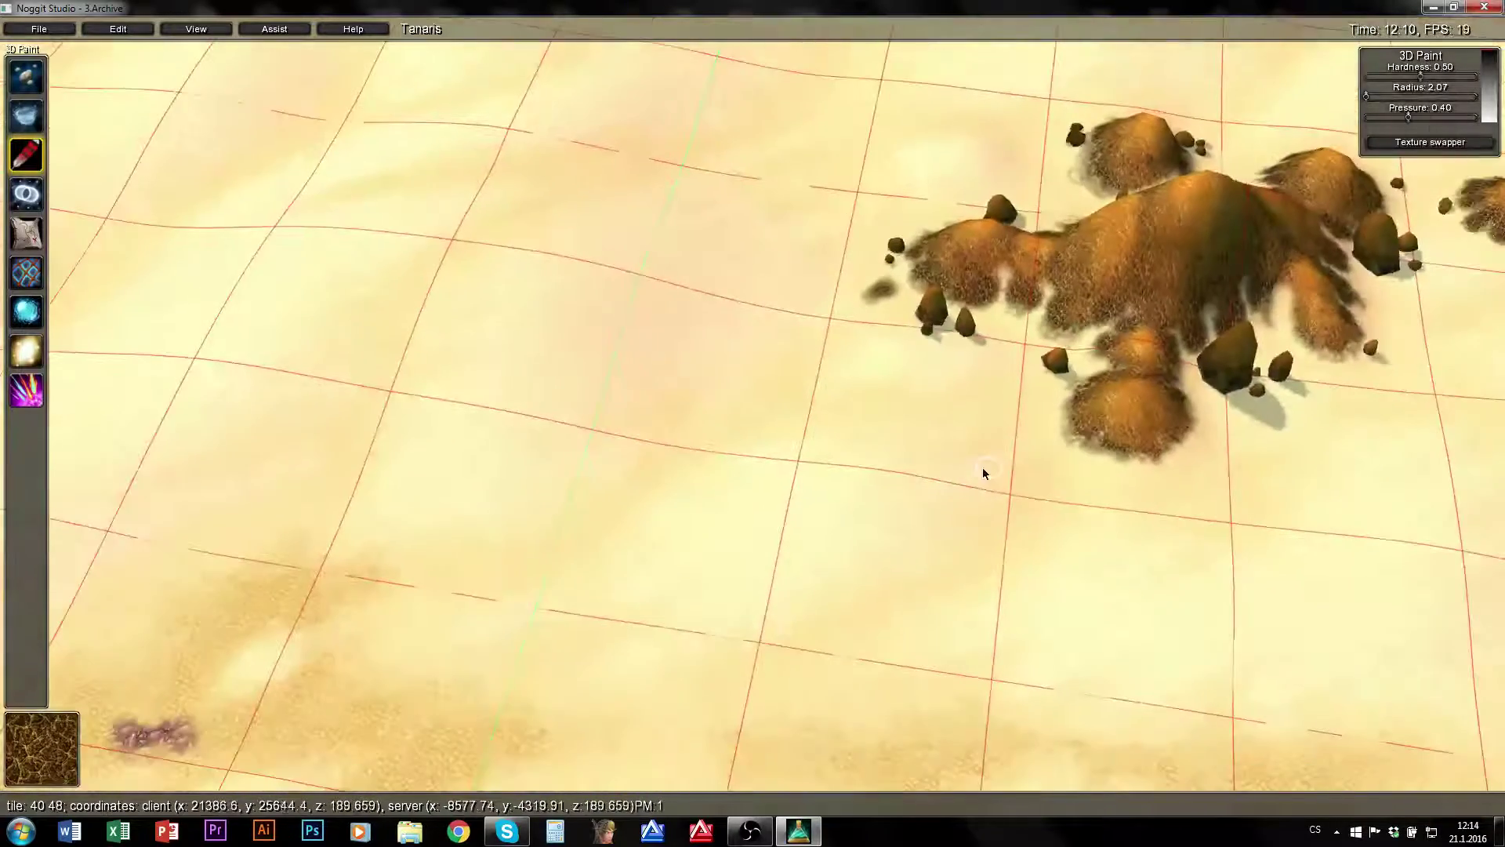
ctrl+shift+click(714, 540)
click(986, 412)
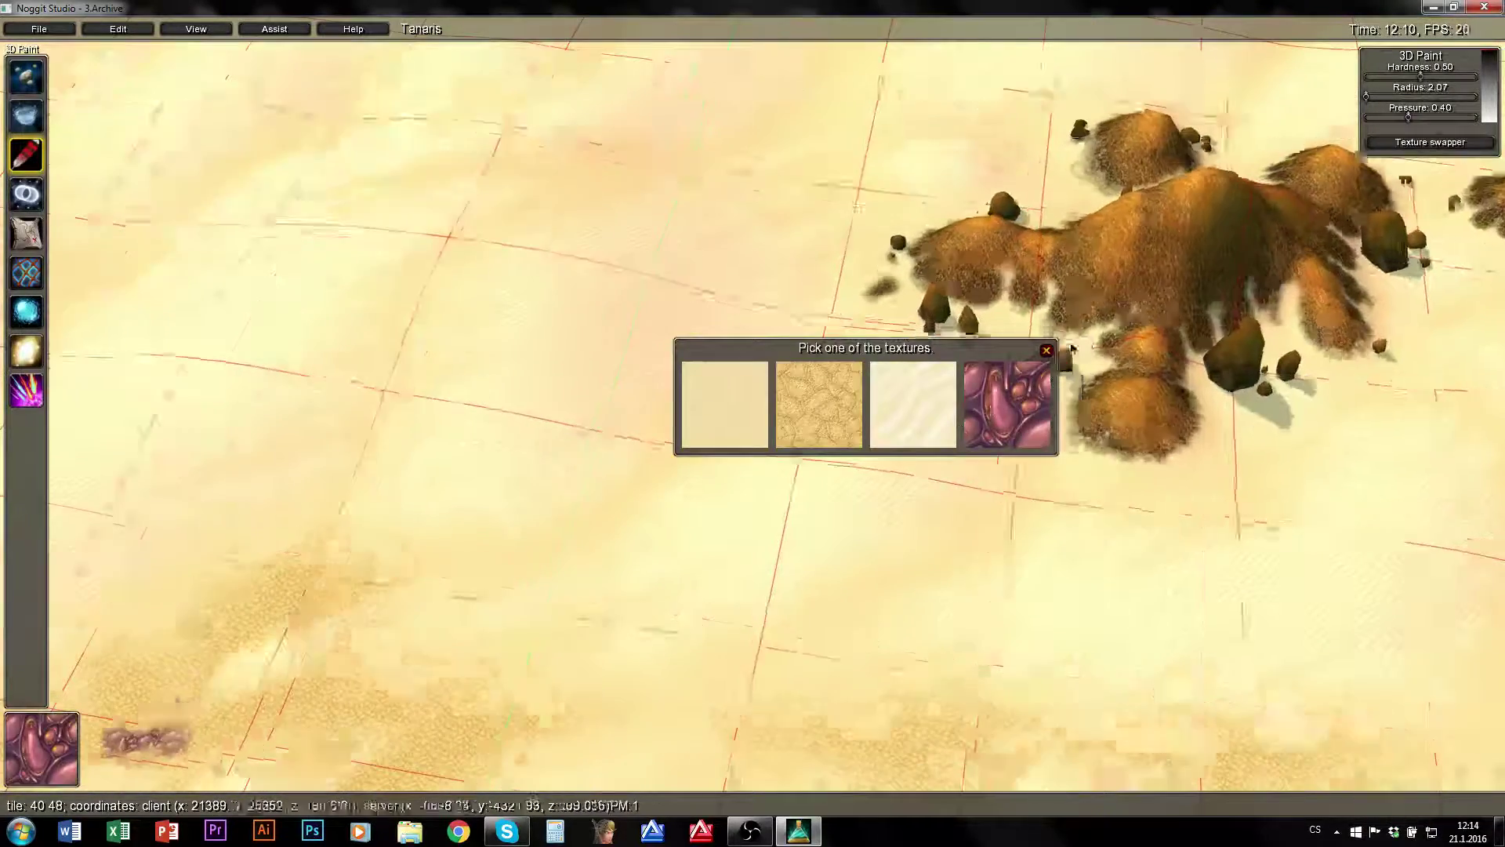
click(1046, 350)
right_drag(1046, 349, 670, 408)
mouse_move(669, 408)
shift+mouse_down()
mouse_move(600, 351)
mouse_move(658, 428)
mouse_move(636, 607)
mouse_move(556, 527)
shift+mouse_up()
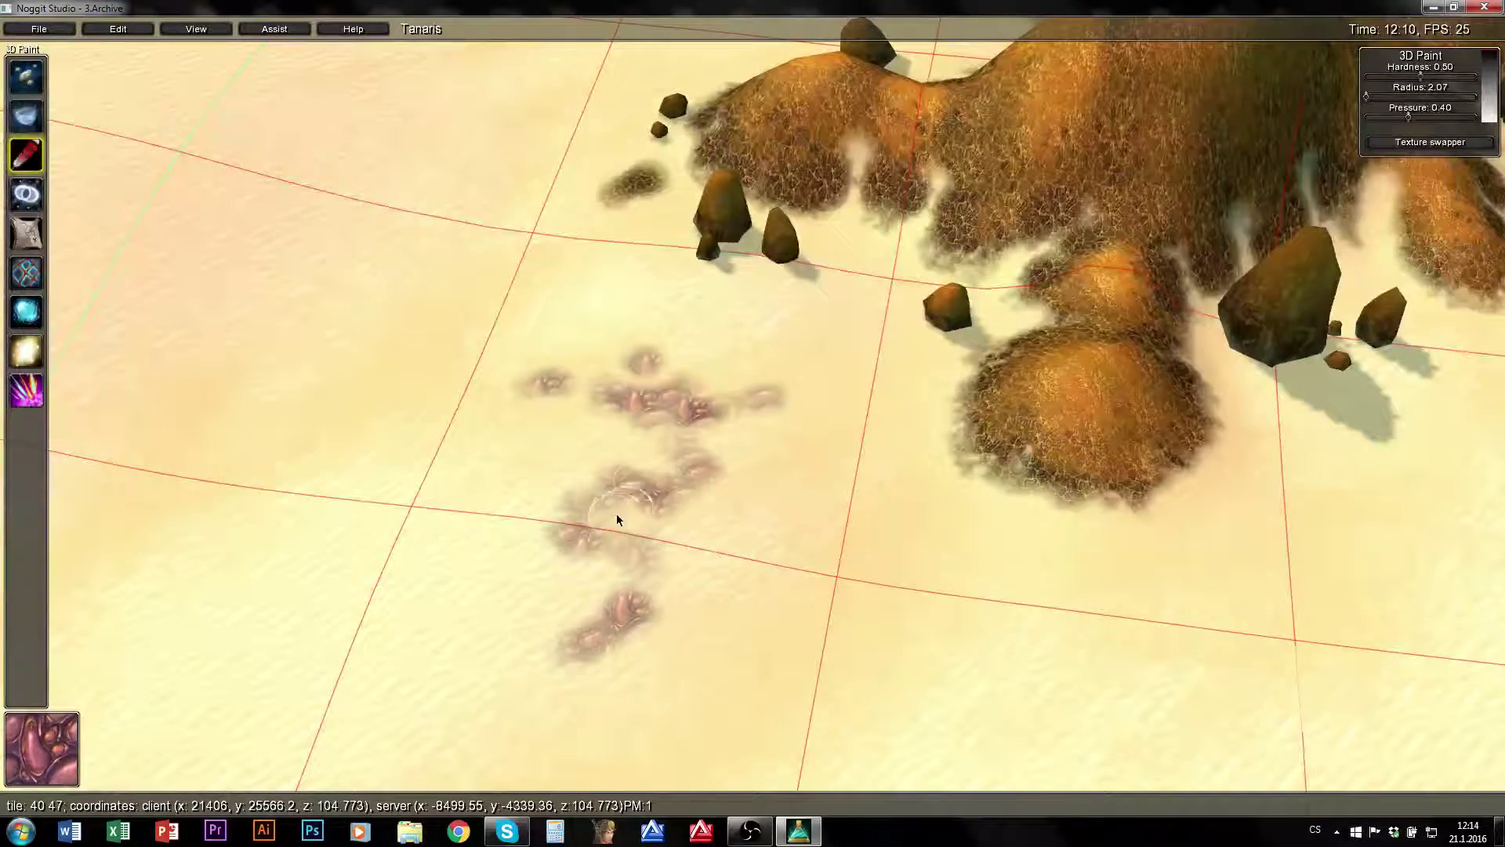
- Check the hill chunk's textures and bring the pink trail back into view
key(s)
key(w)
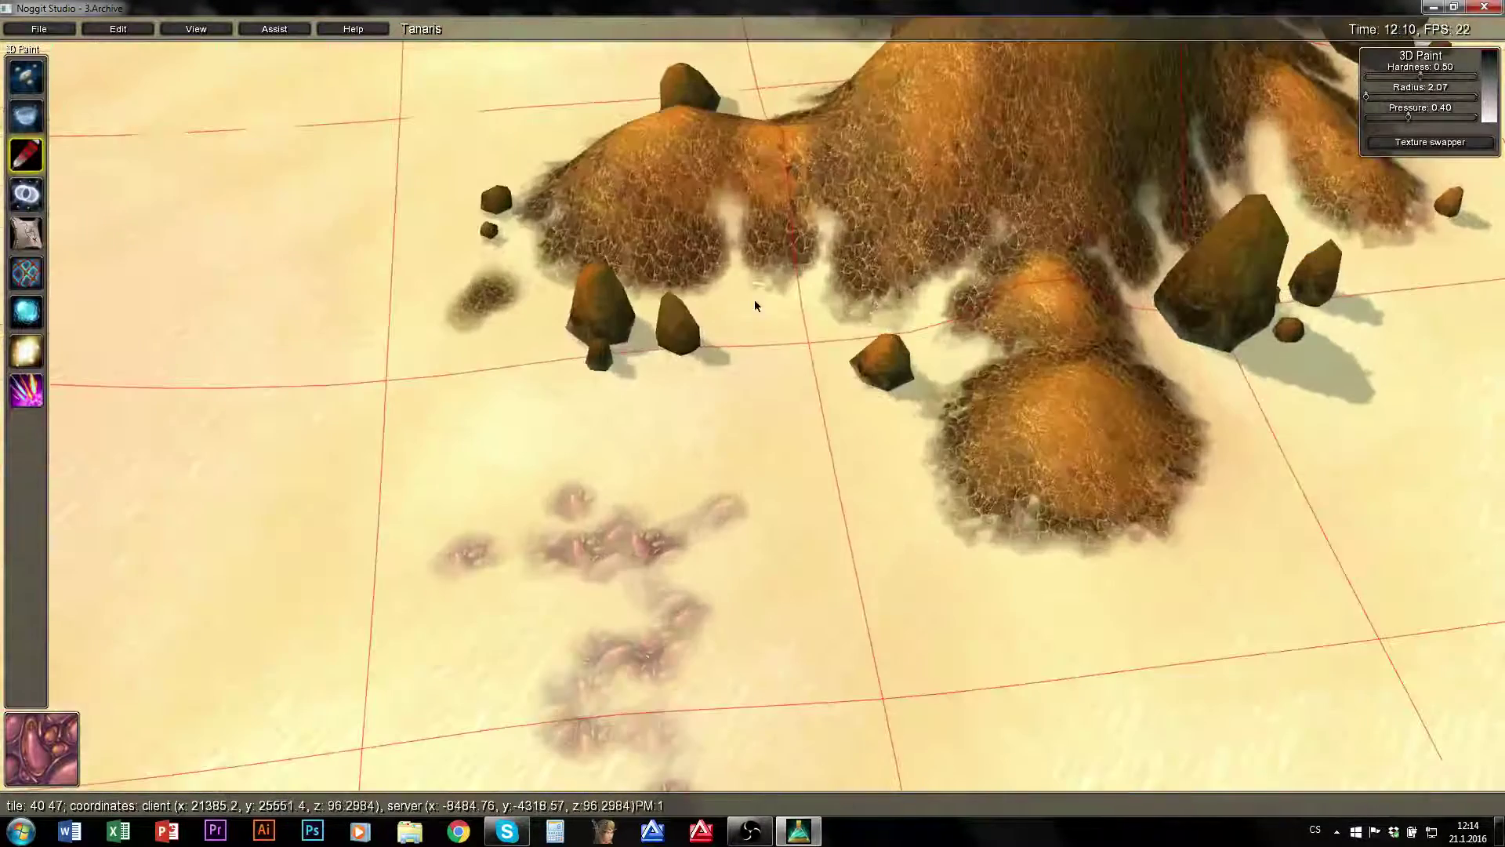
ctrl+shift+click(754, 300)
click(1046, 352)
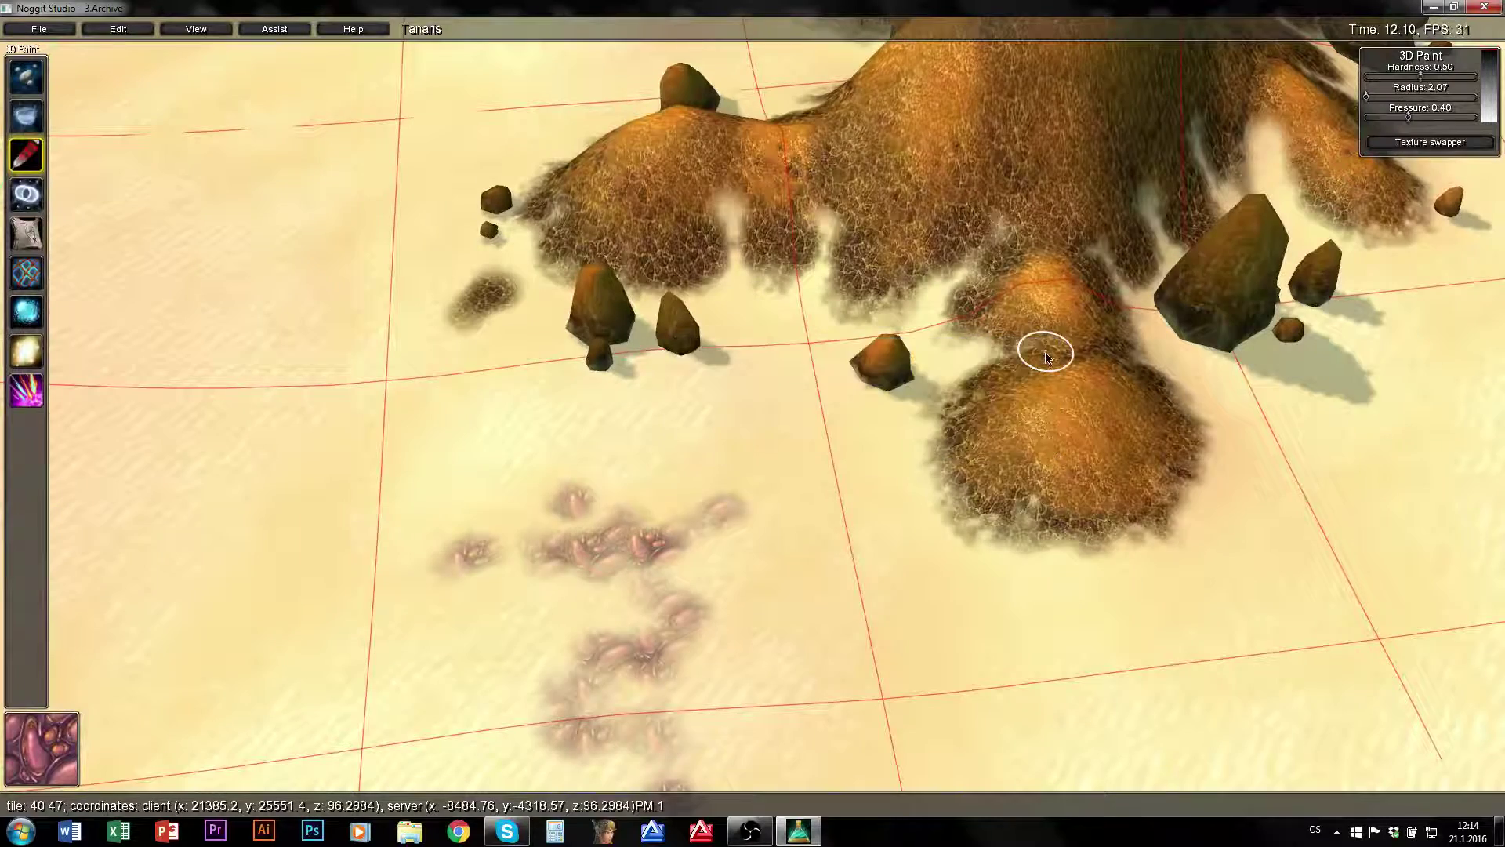
key(s)
key(e)
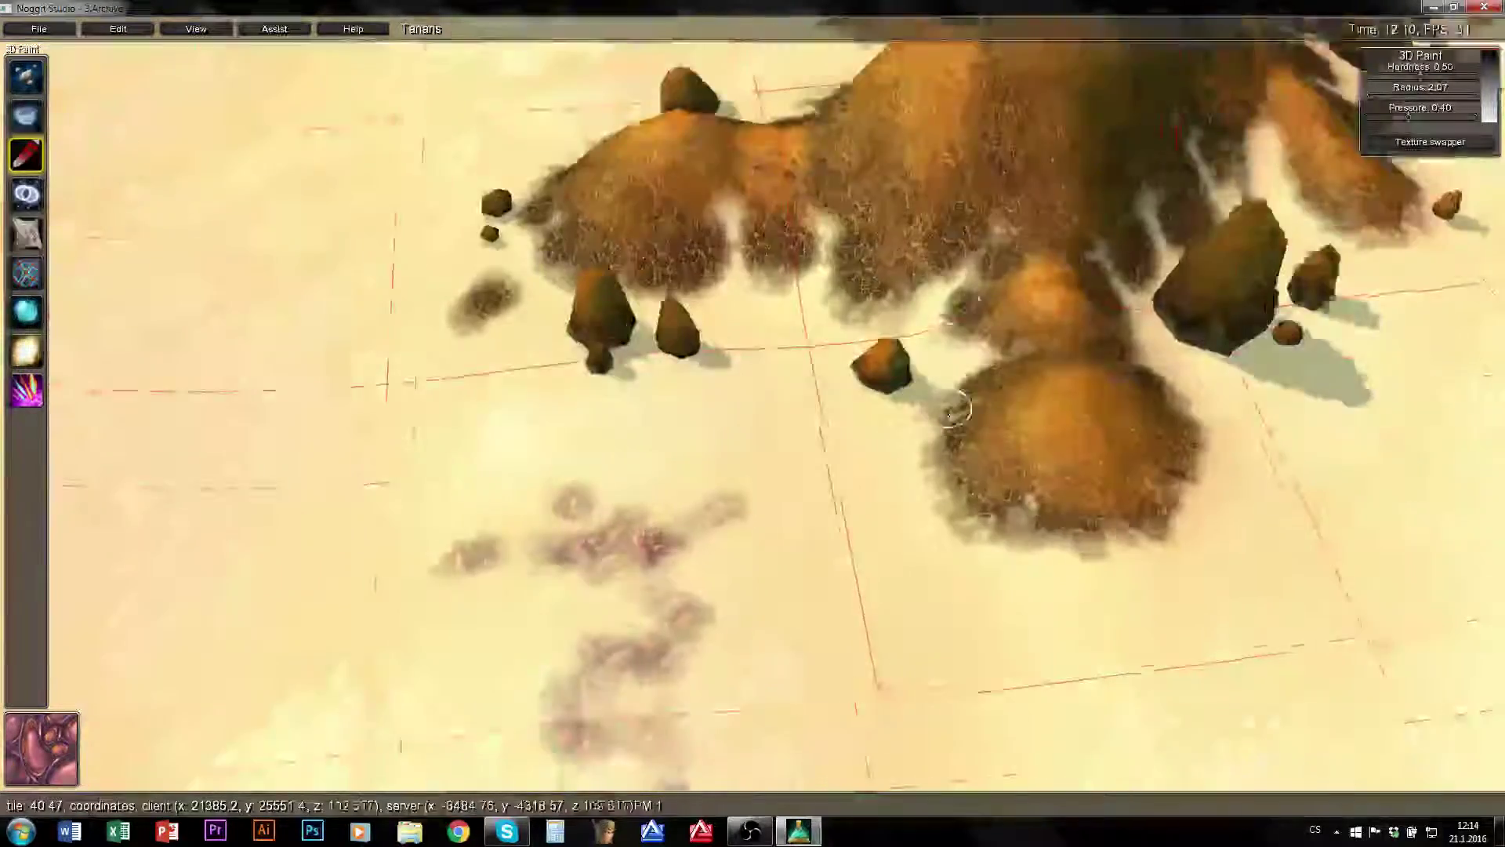
key(d)
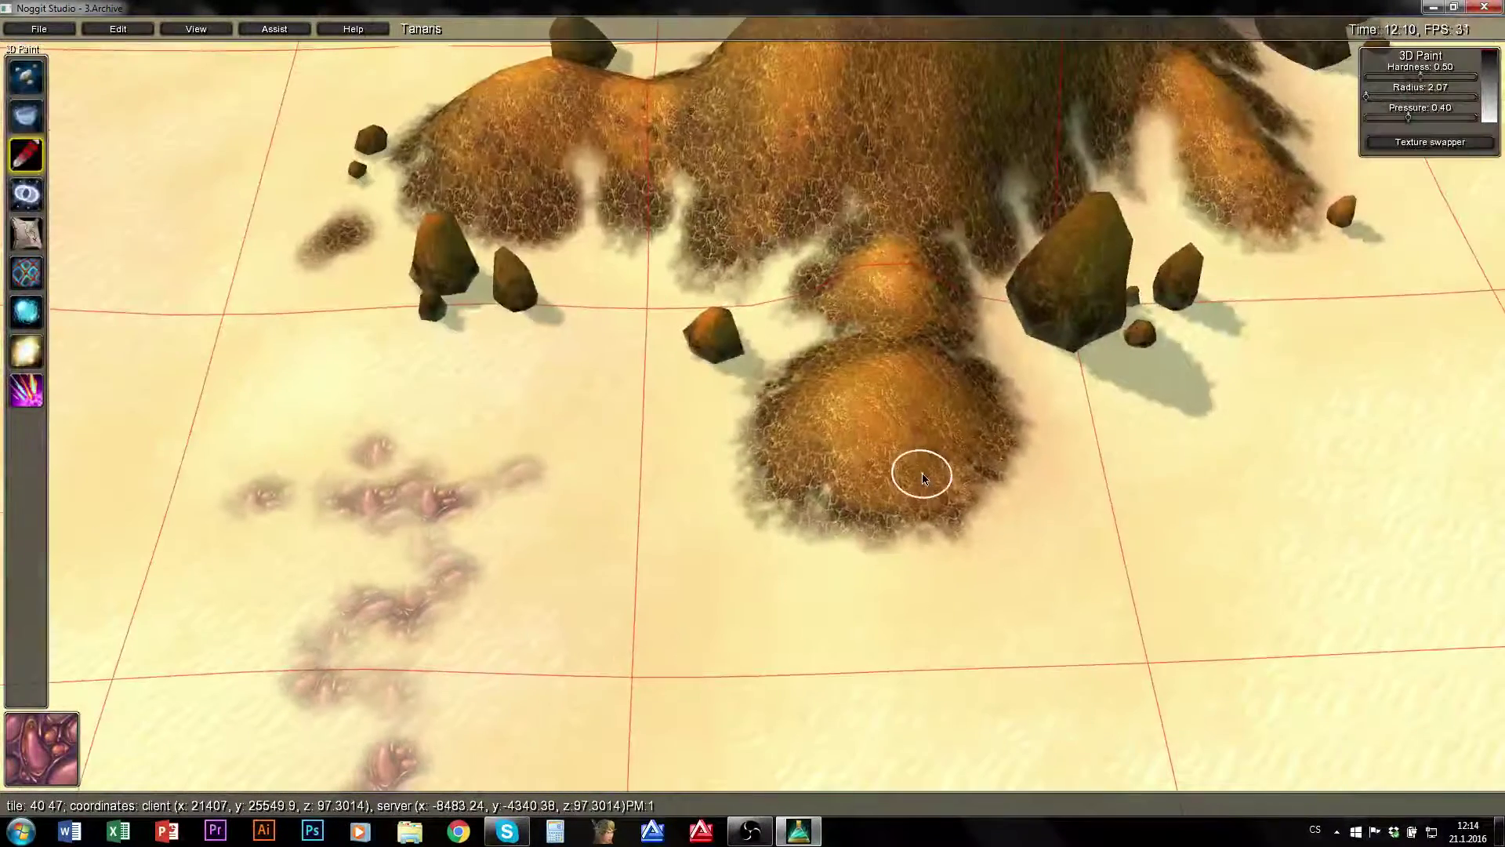
- Wipe all textures from the chunk under the hill and refill it with pale sand
click(863, 490)
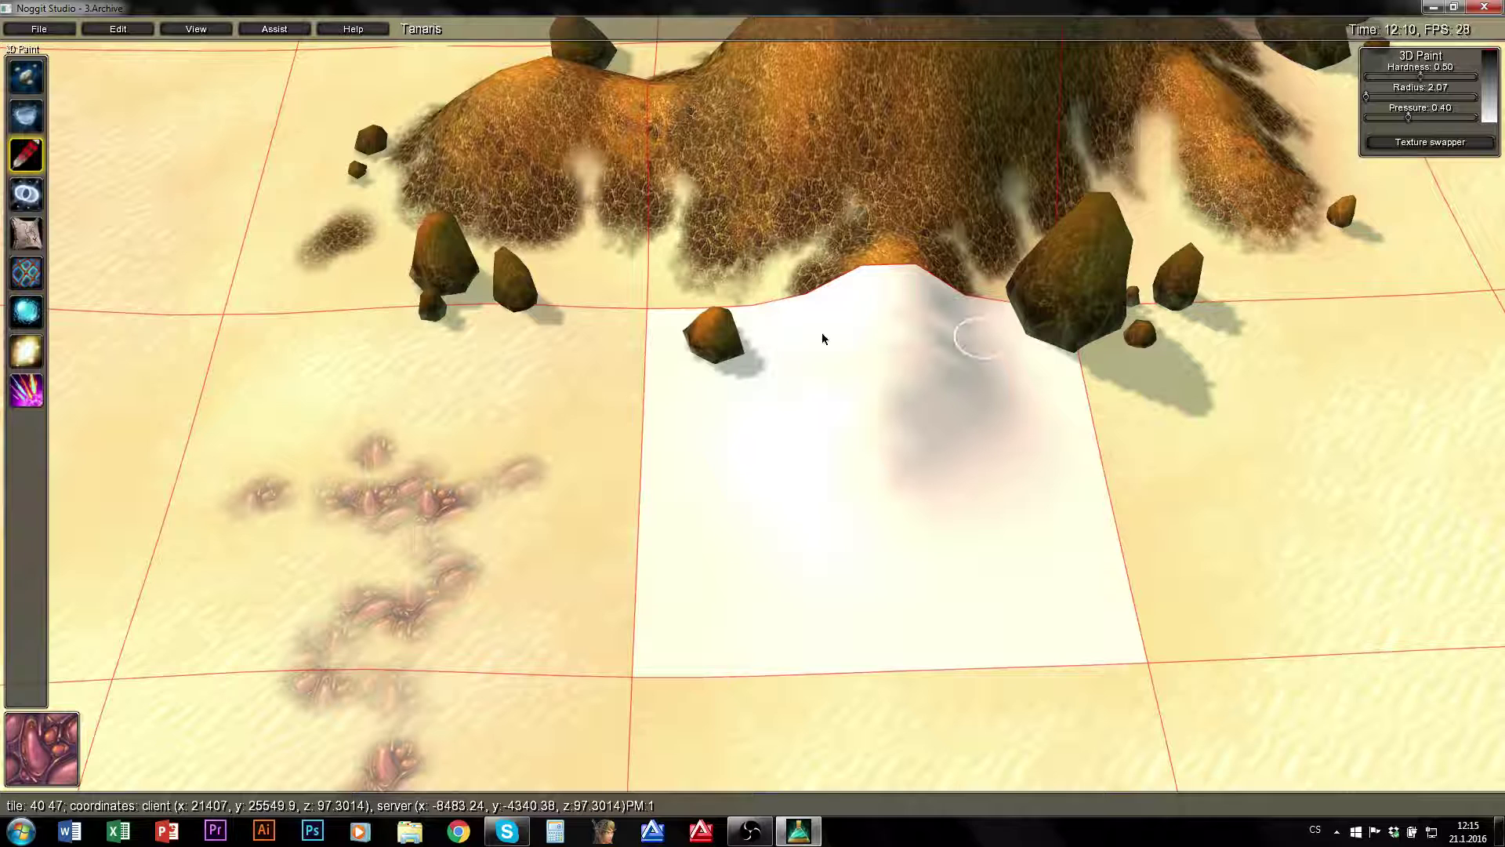
ctrl+click(924, 438)
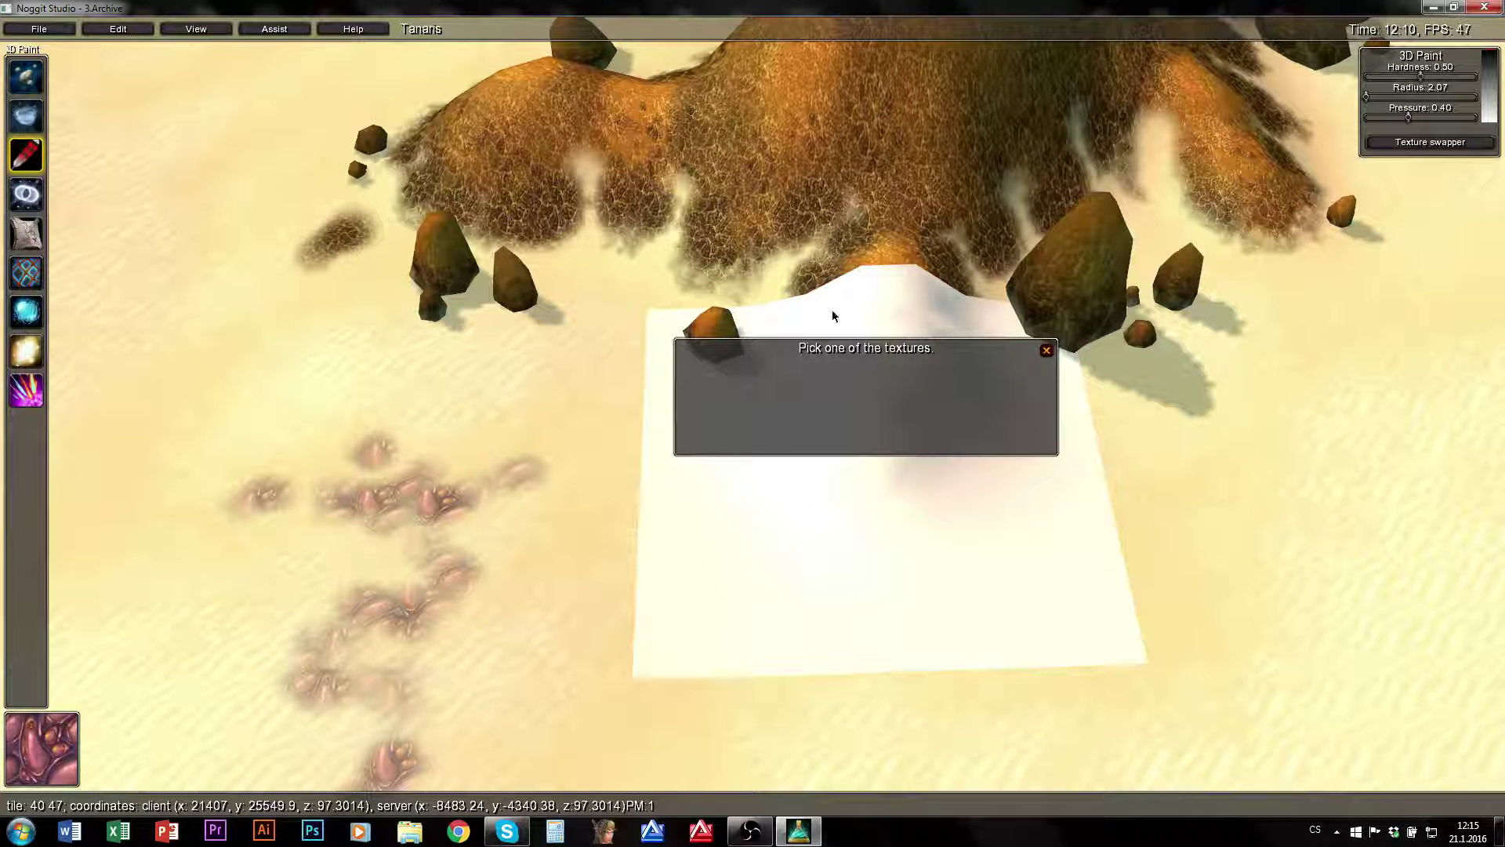
click(853, 401)
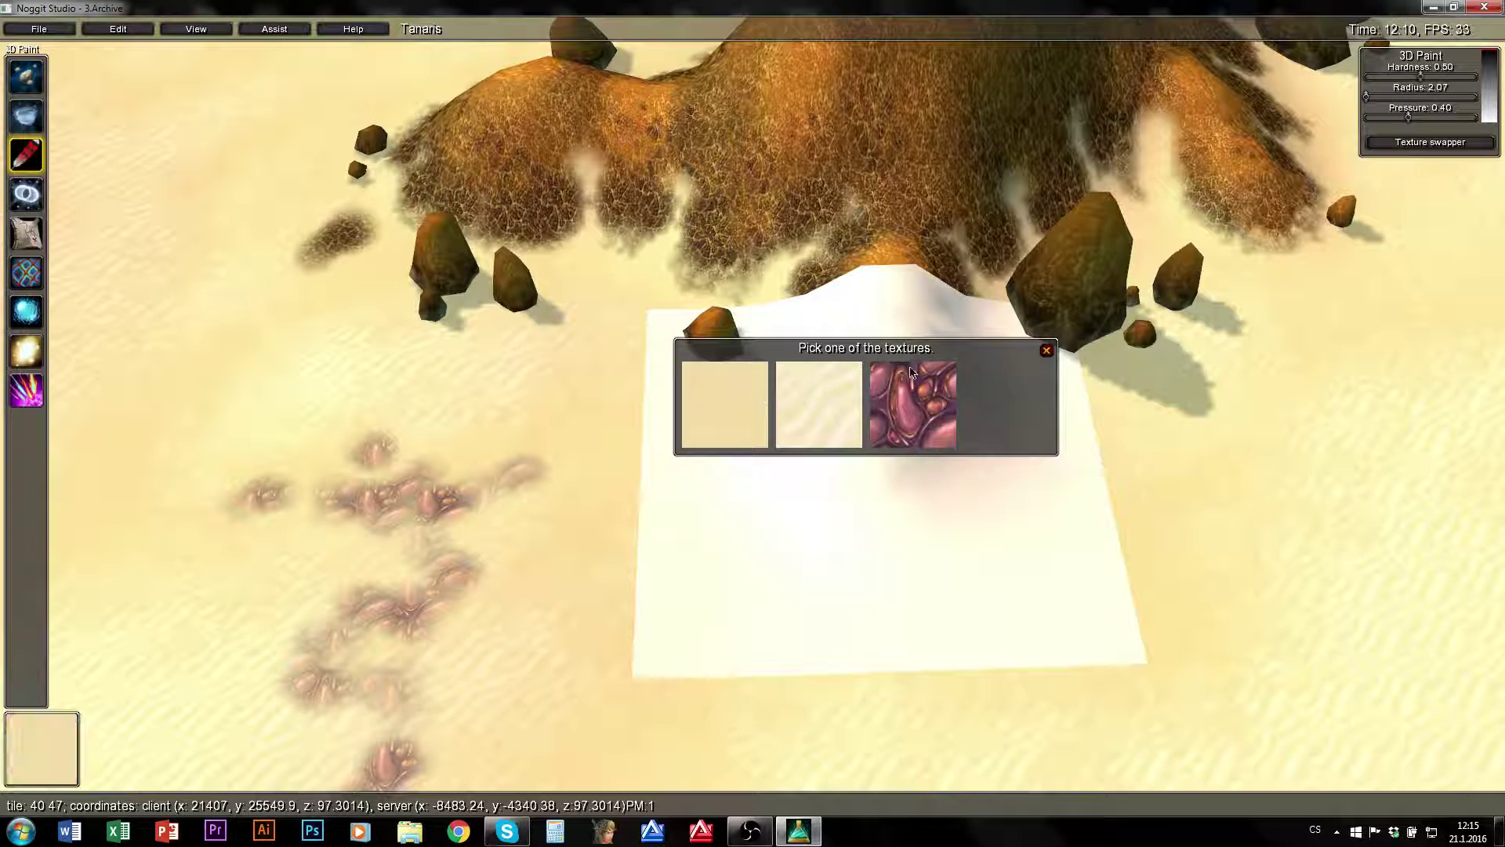
click(1045, 351)
- Select the dark cracked texture and paint winding cracked strokes across the sand
ctrl+click(924, 437)
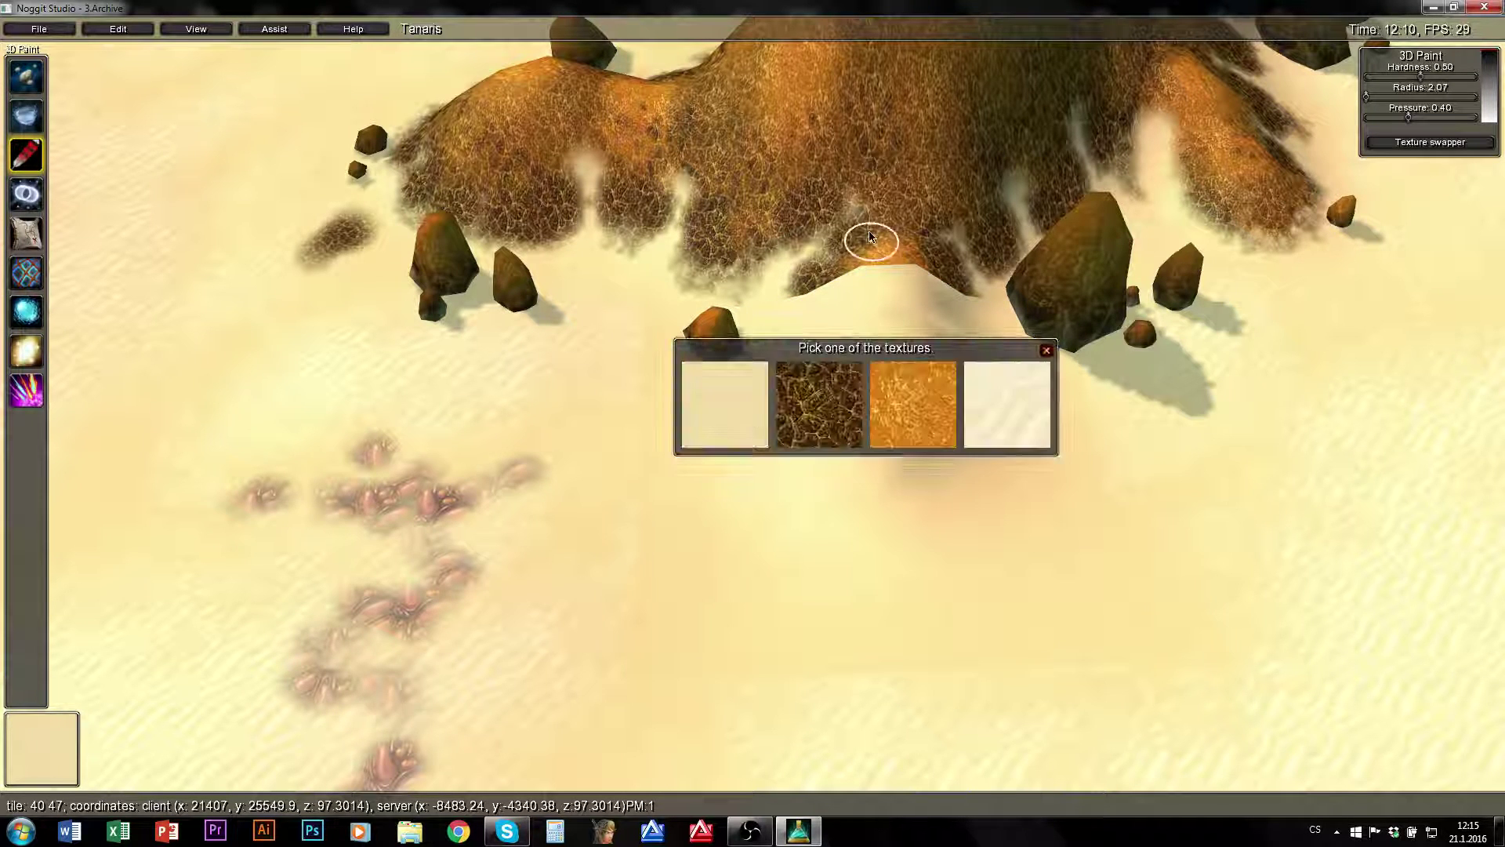
click(838, 418)
click(1047, 349)
key(w)
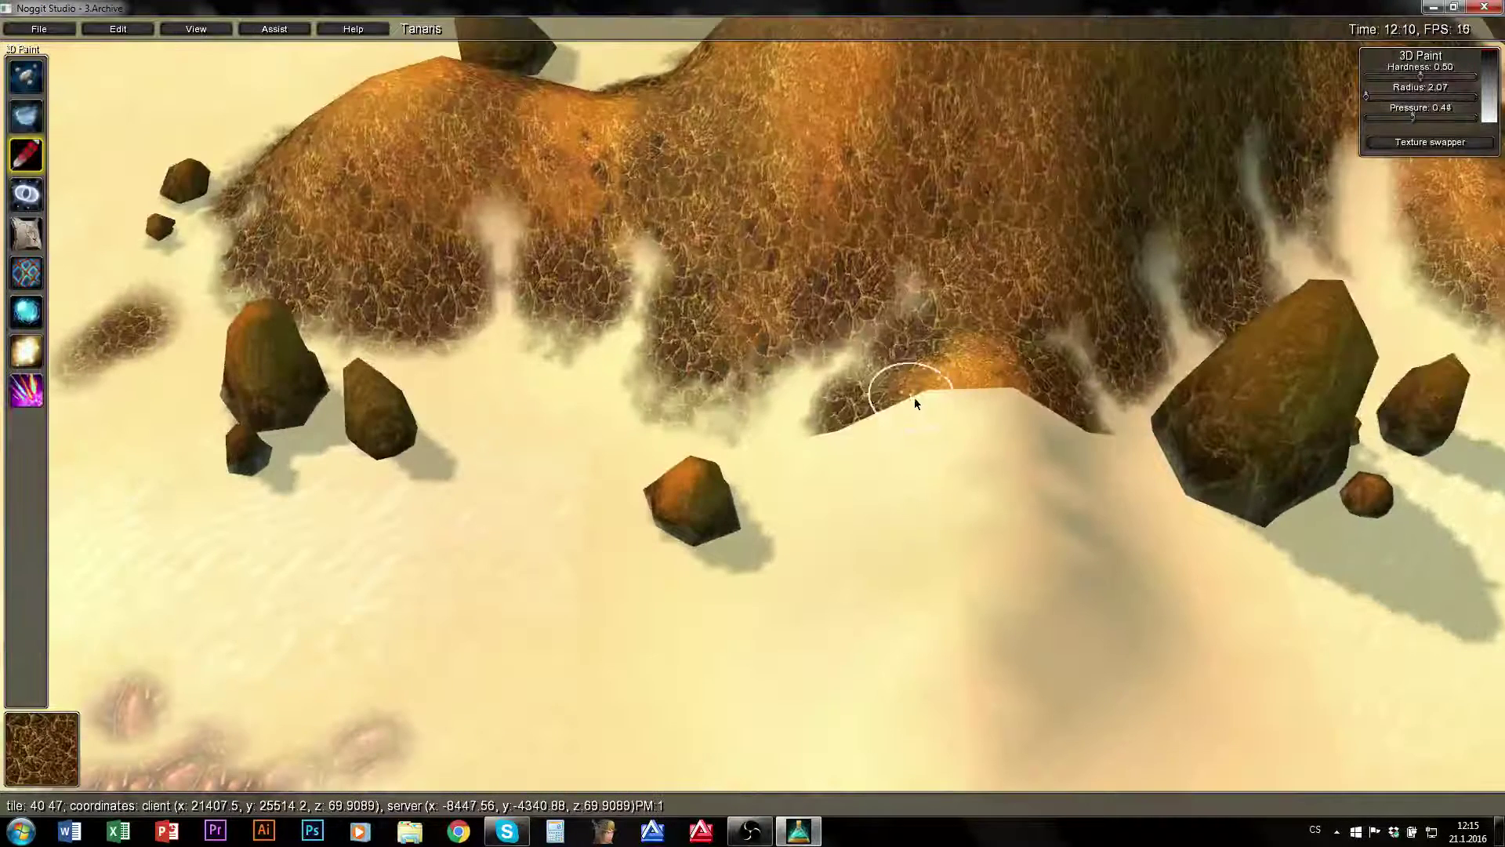
drag(883, 341, 1069, 410)
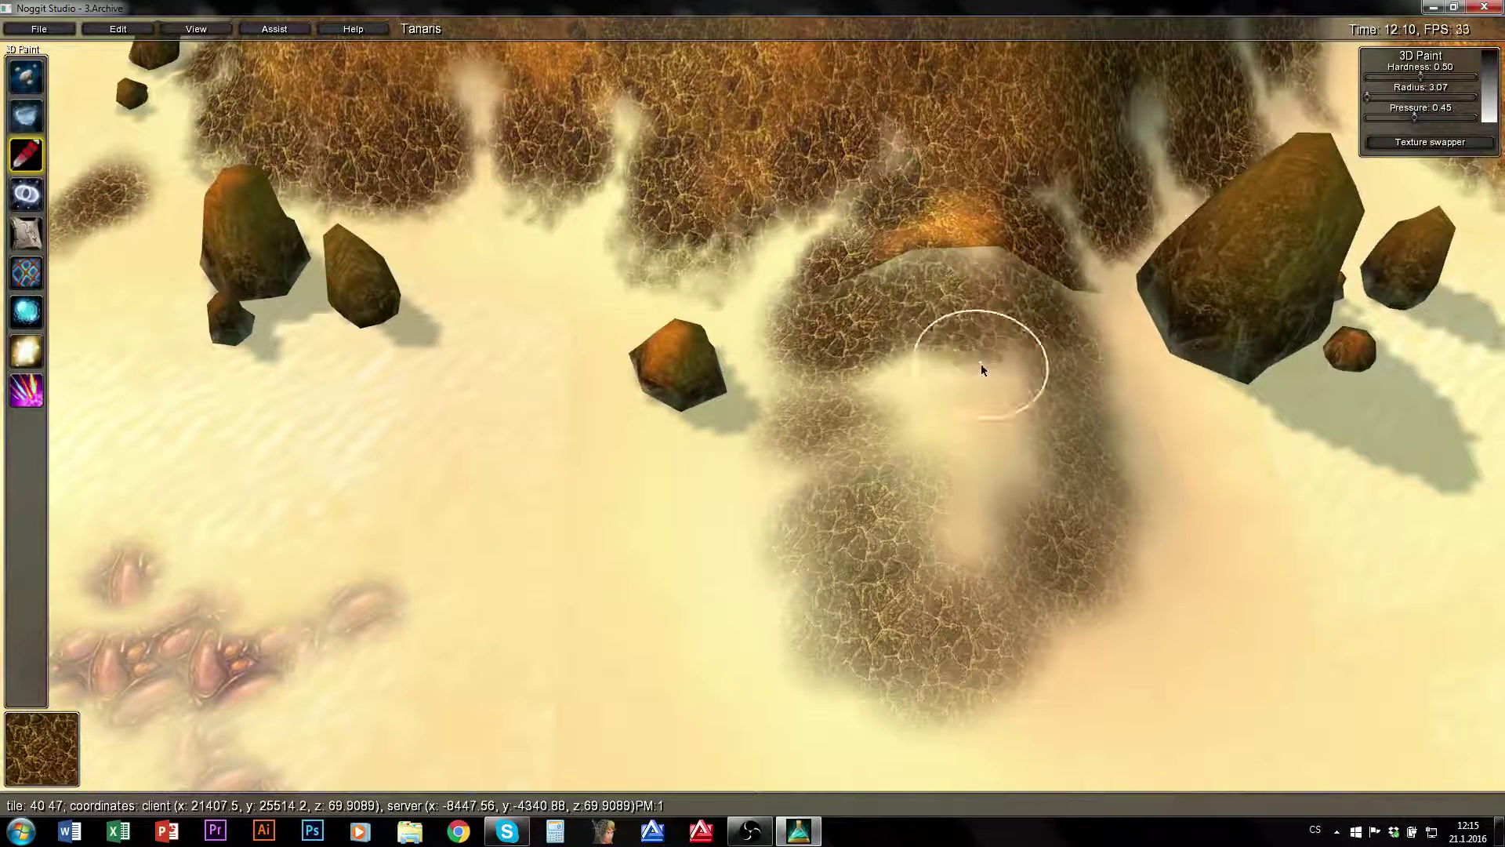
mouse_move(1069, 410)
mouse_down()
mouse_move(938, 387)
mouse_move(996, 438)
mouse_up()
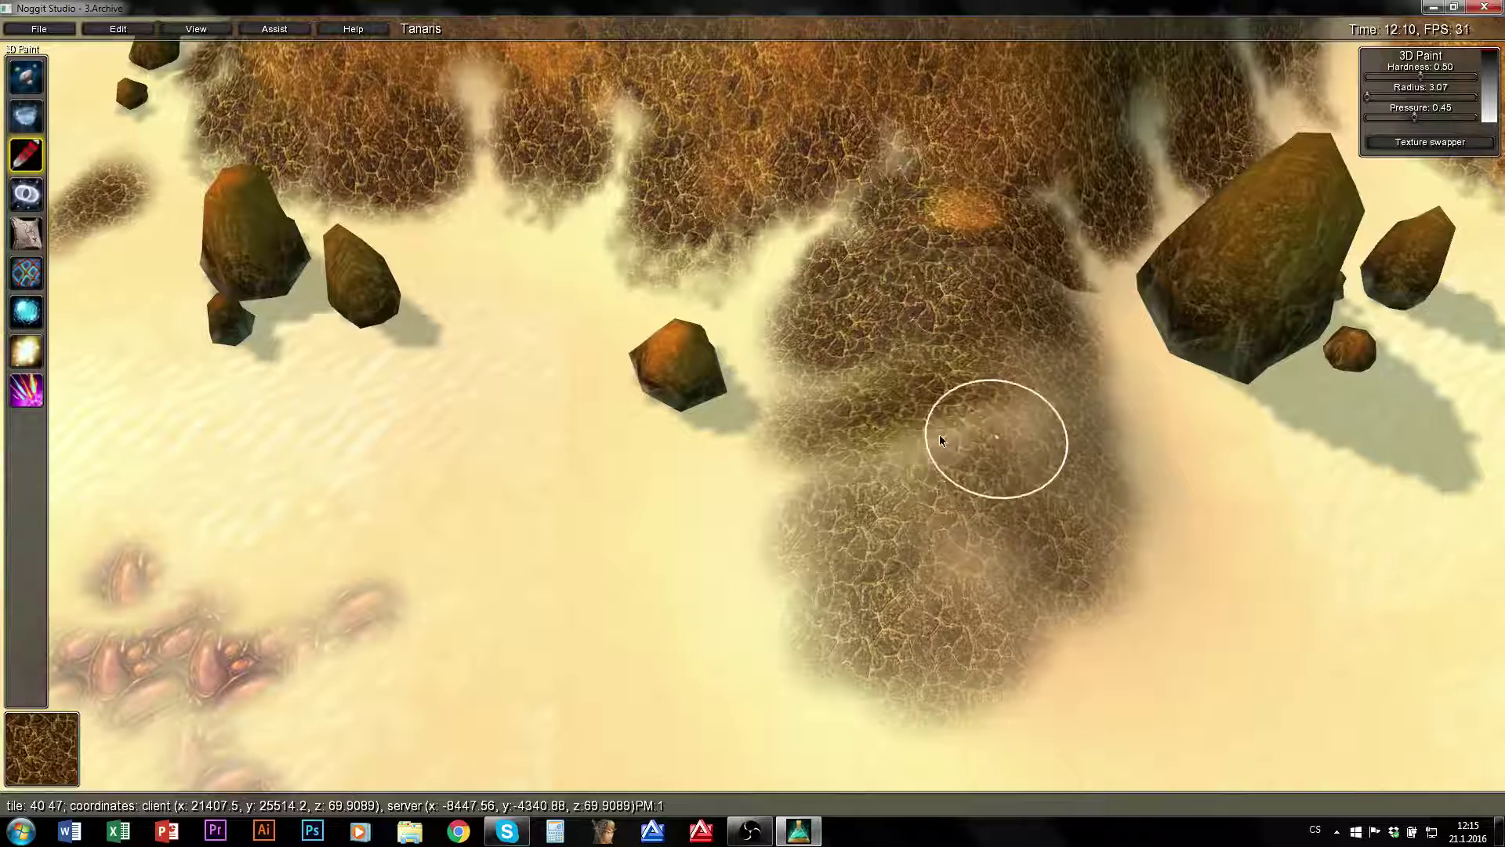
- Paint orange texture over the cracked dirt patch, extending it upward
ctrl+click(994, 439)
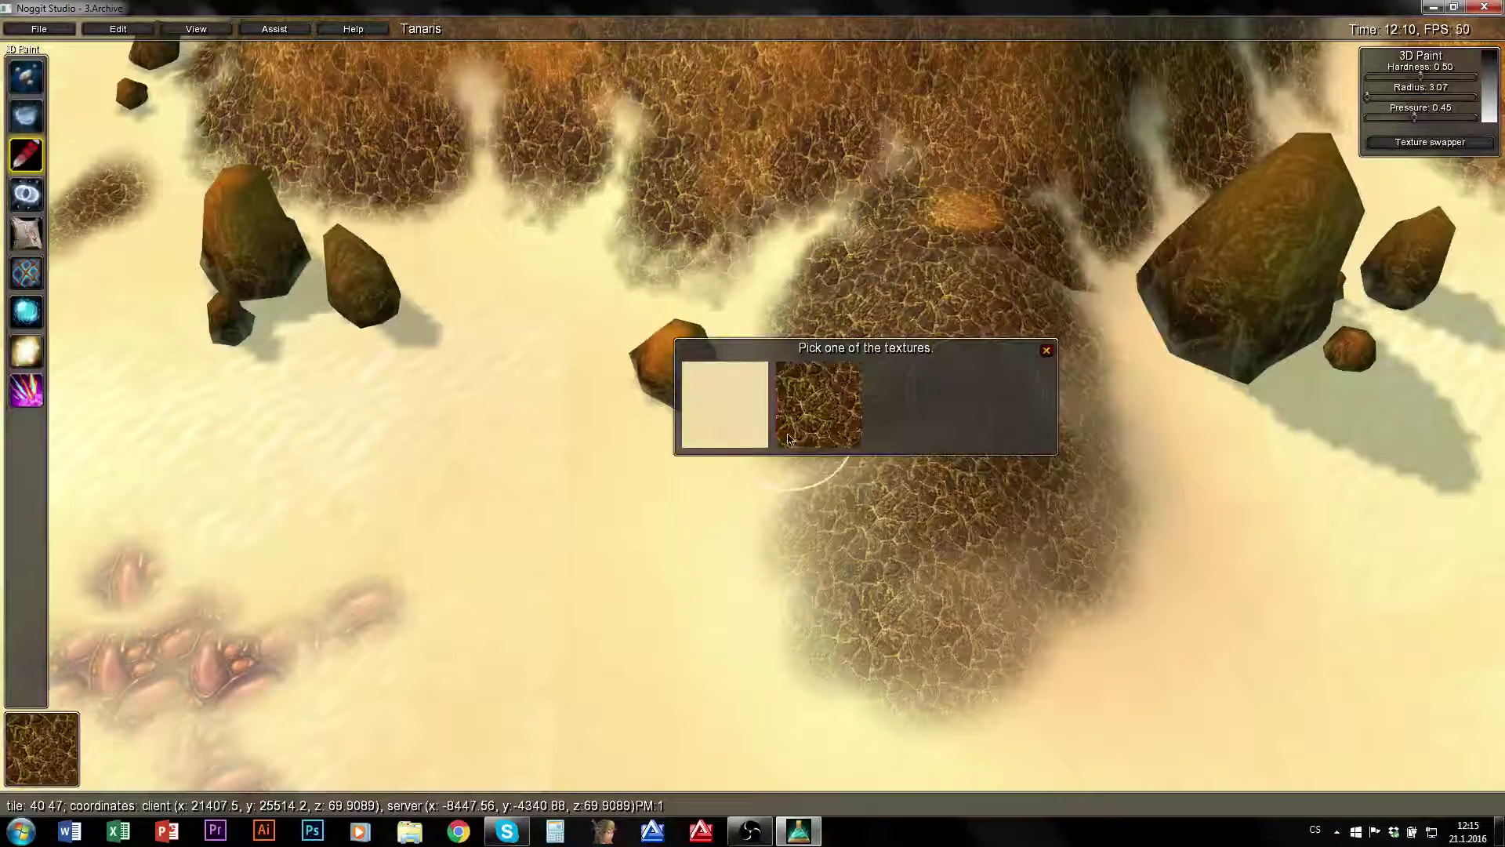
click(930, 415)
mouse_move(1042, 341)
mouse_down()
mouse_move(919, 630)
mouse_move(957, 341)
mouse_up()
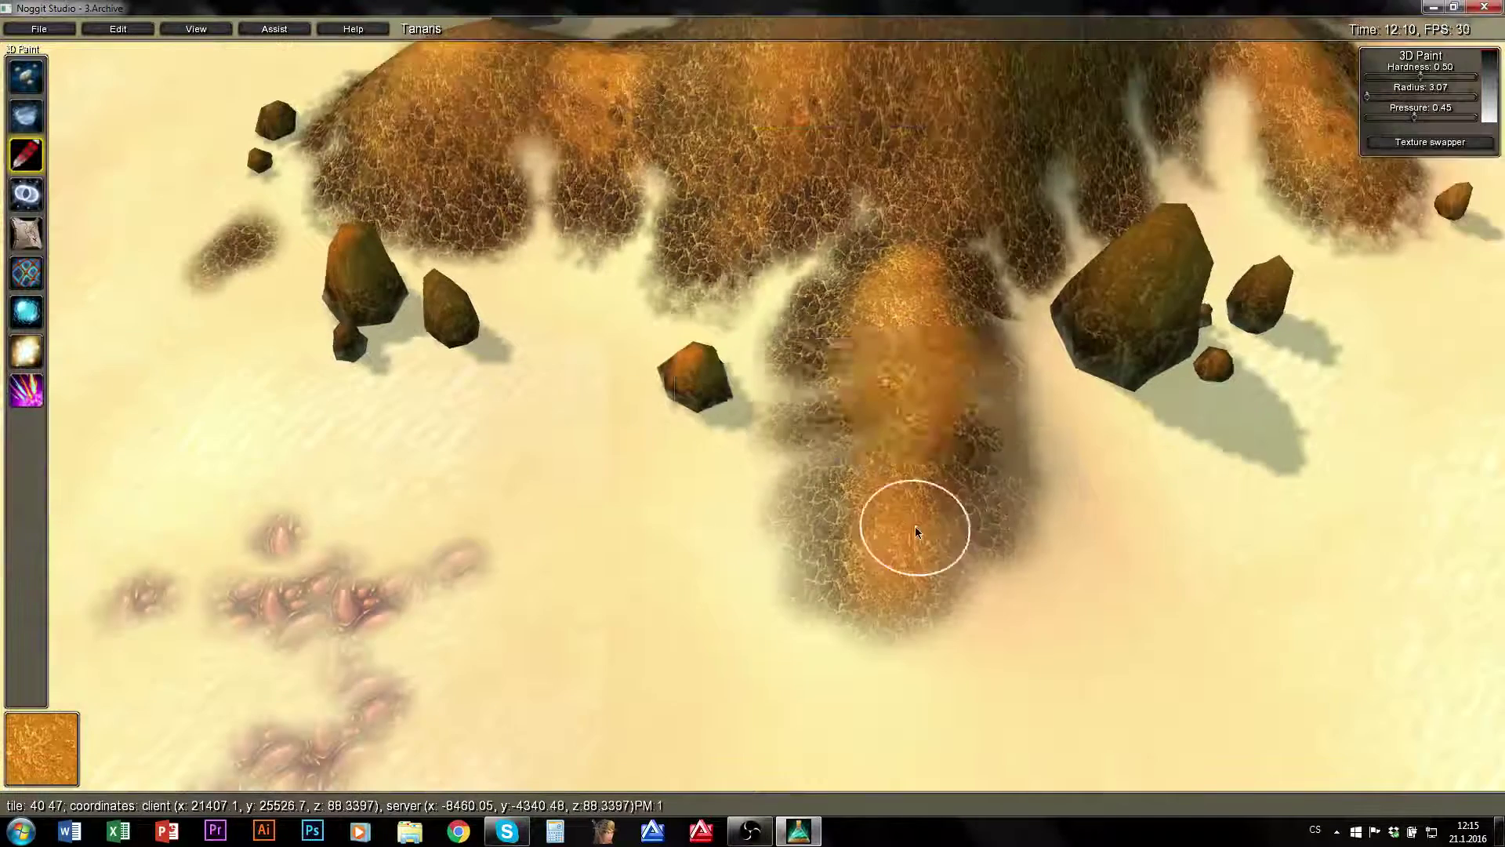
ctrl+click(915, 526)
click(948, 383)
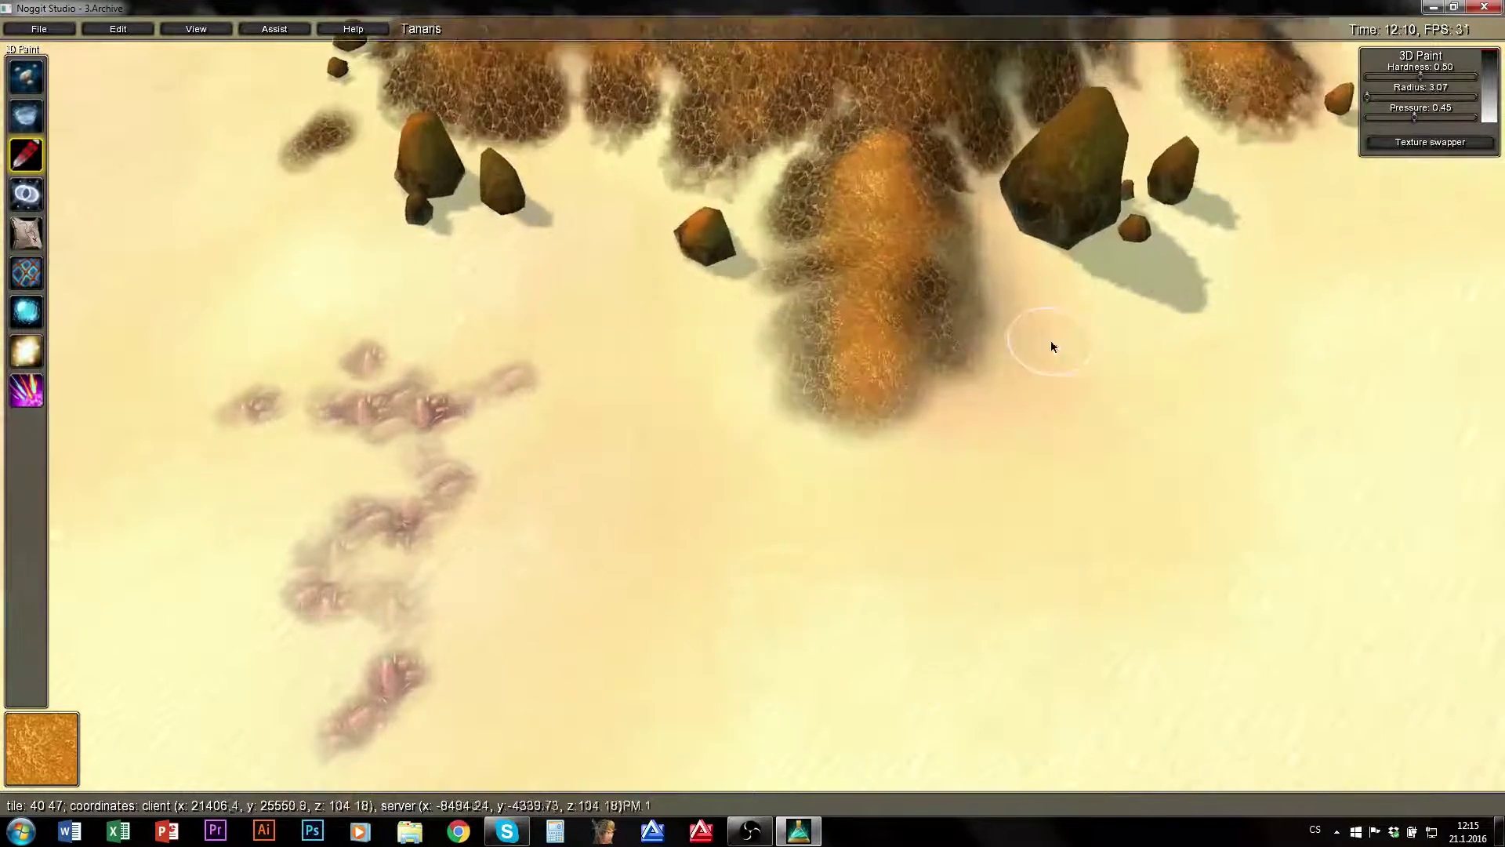
- Select pink cobble and paint a strip of it across the sand
ctrl+click(1066, 547)
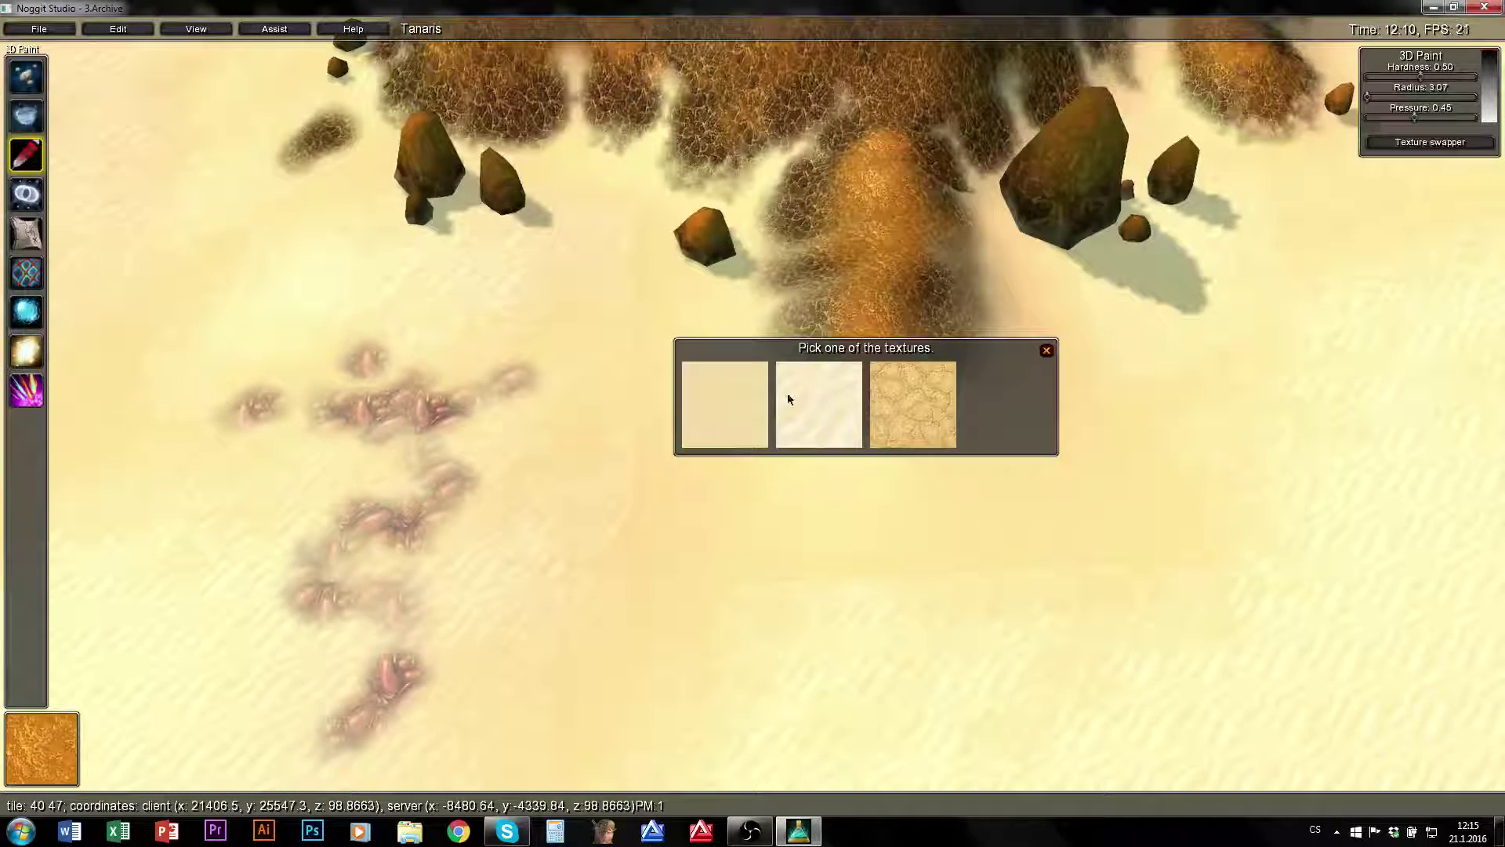
click(913, 399)
click(1046, 350)
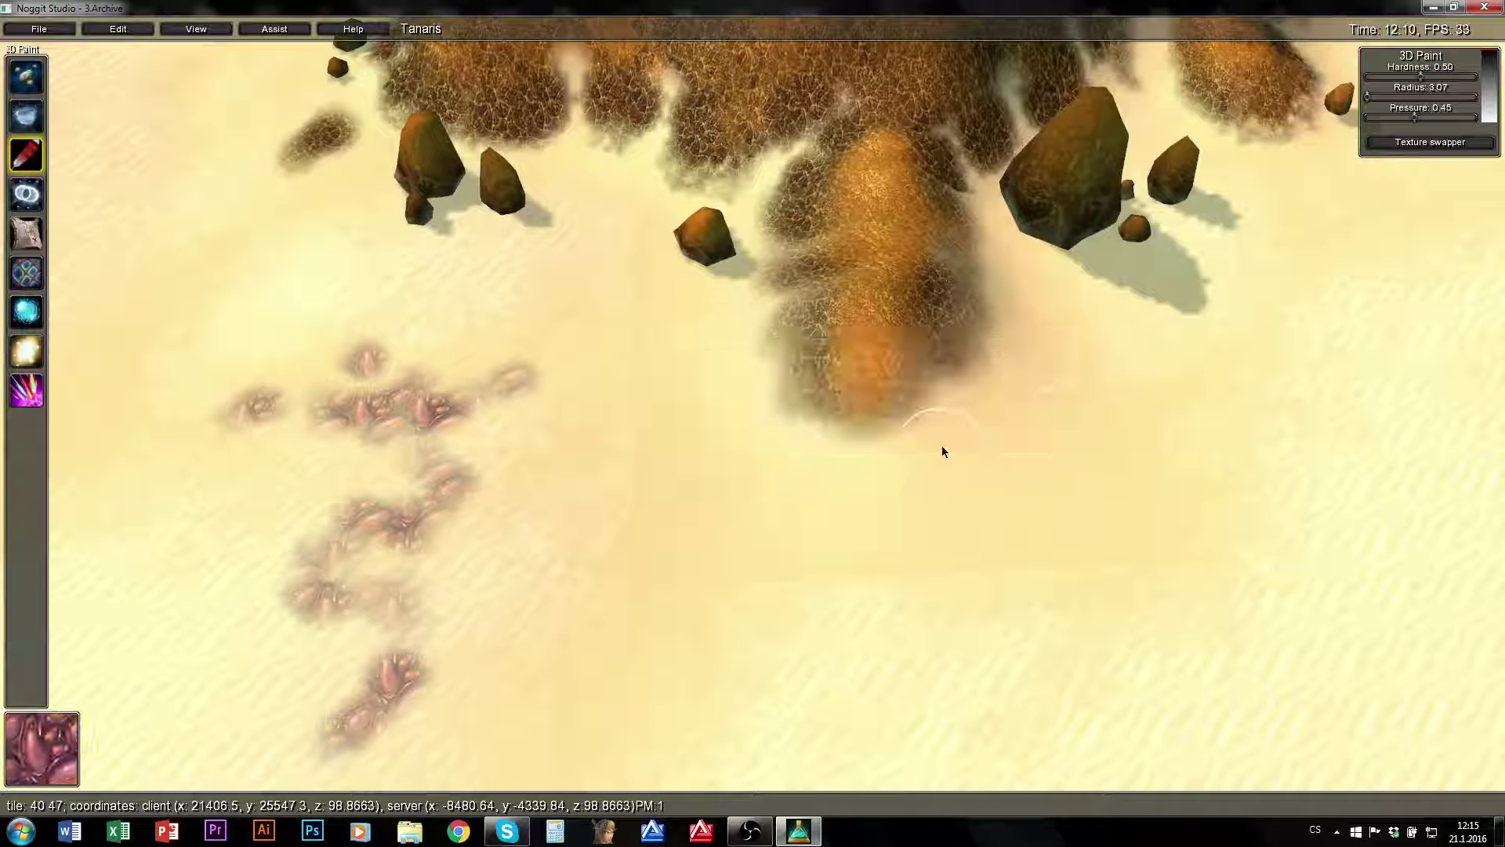
mouse_move(839, 507)
mouse_down()
mouse_move(956, 466)
mouse_move(979, 483)
mouse_up()
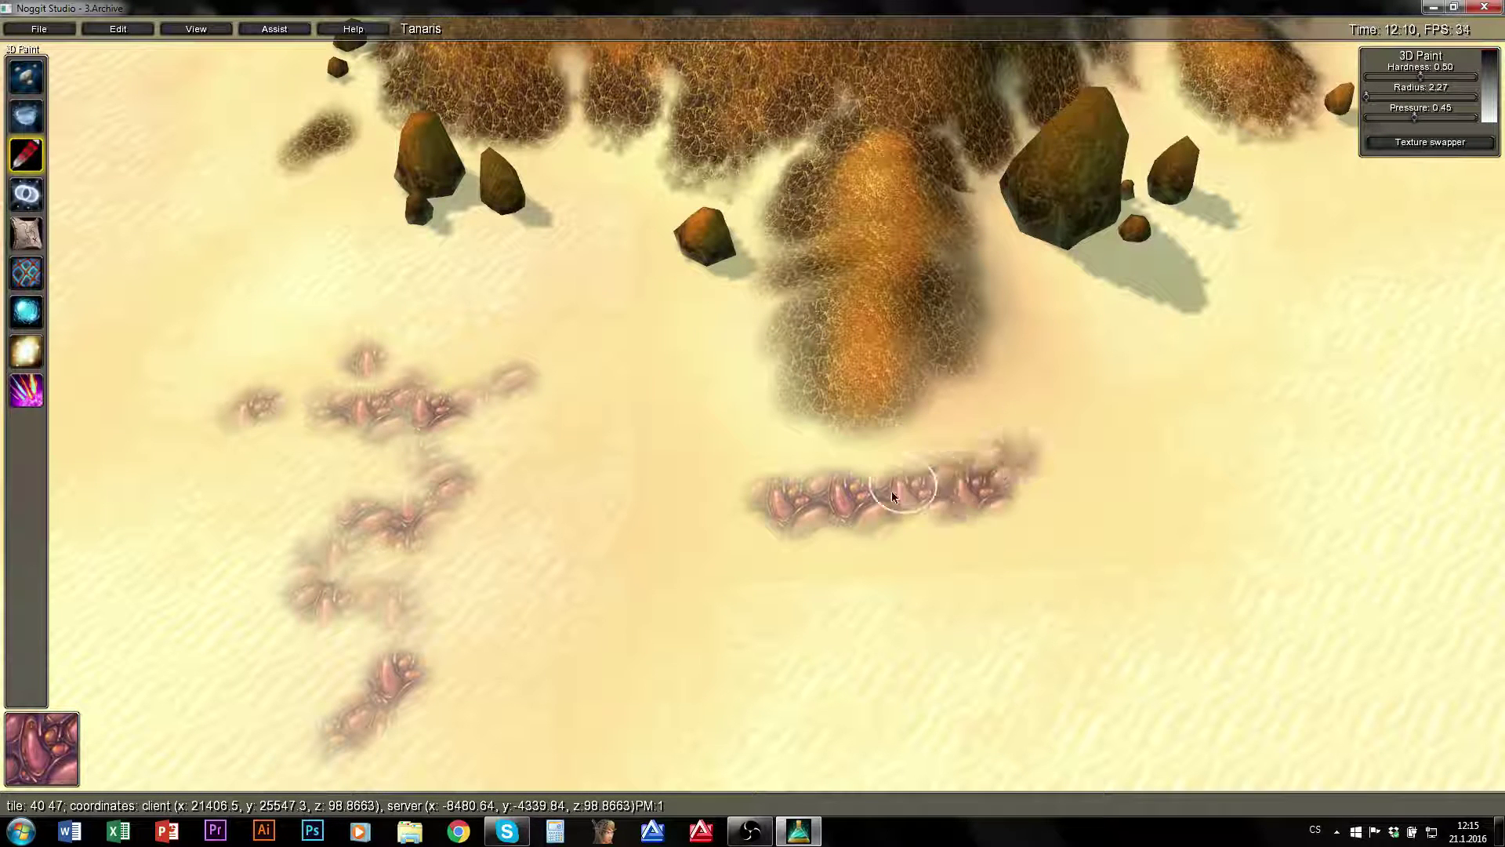
ctrl+click(968, 486)
click(1046, 353)
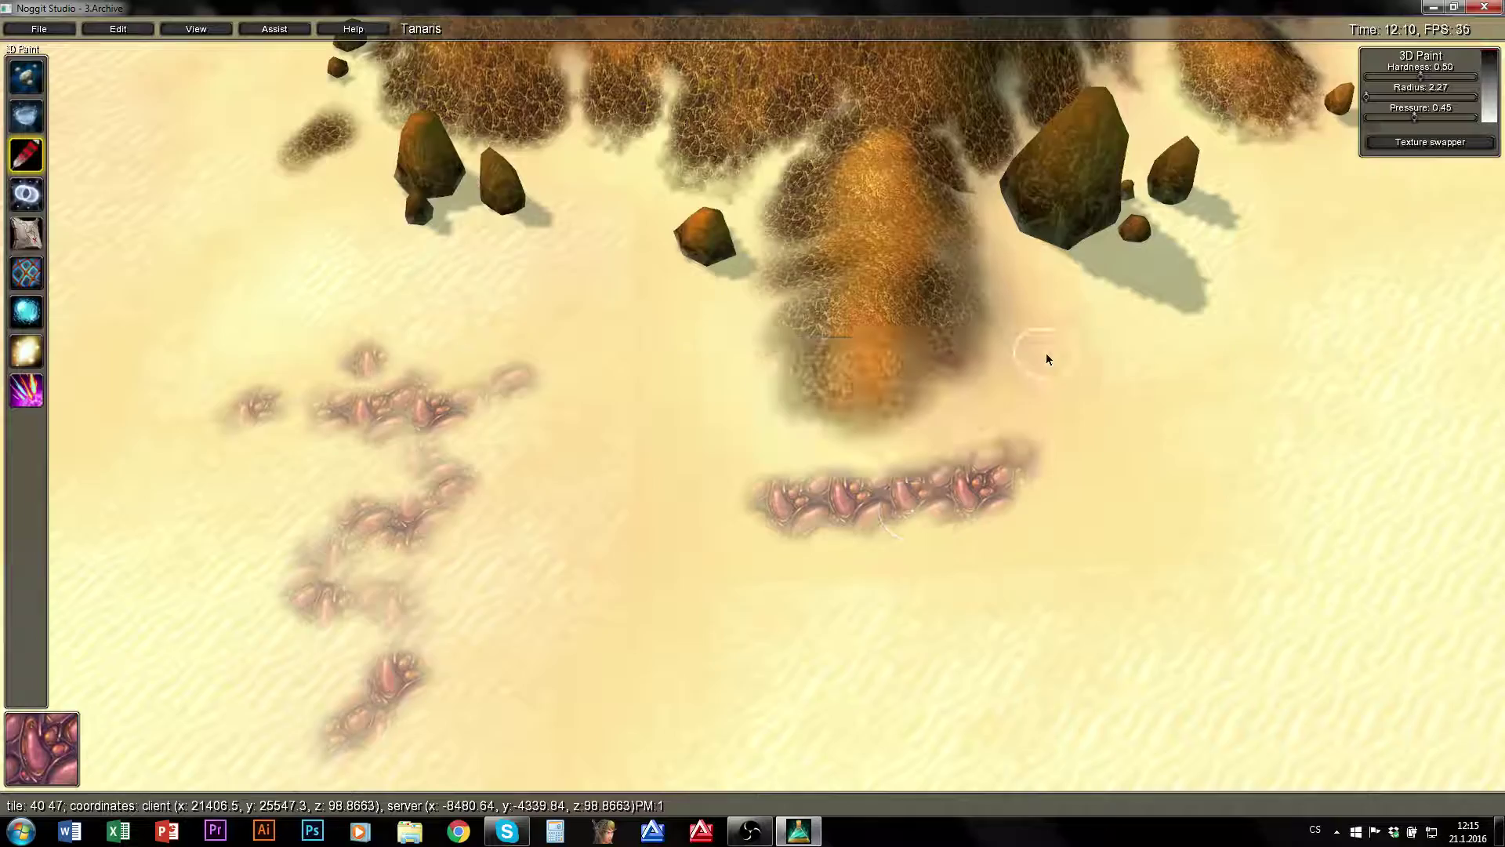
- Fly to the hill chunk and select its light sand texture
key(w)
key(a)
key(s)
key(d)
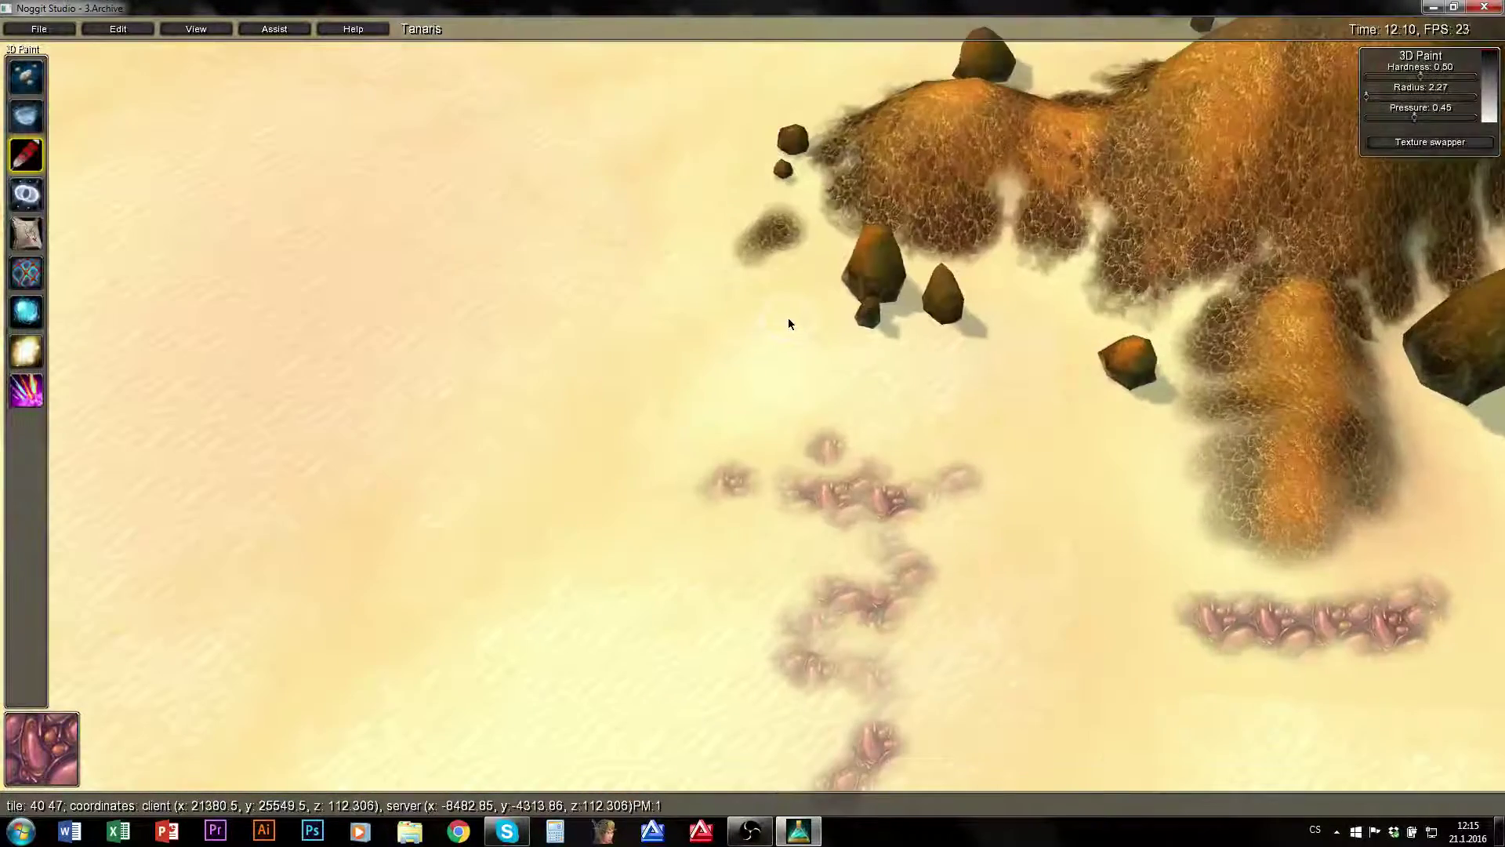
key(w)
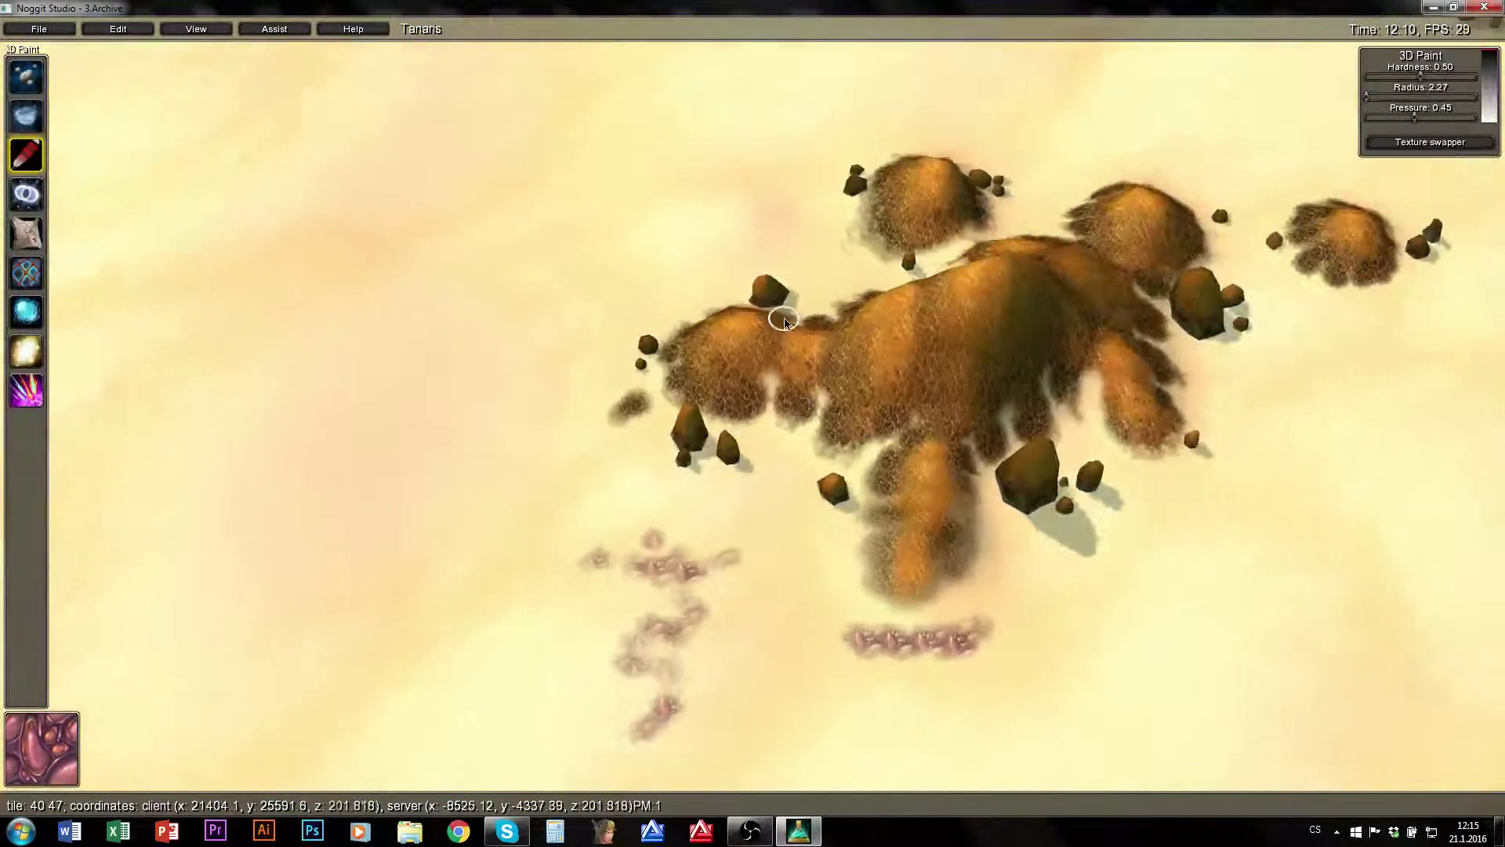
ctrl+click(755, 336)
click(1002, 398)
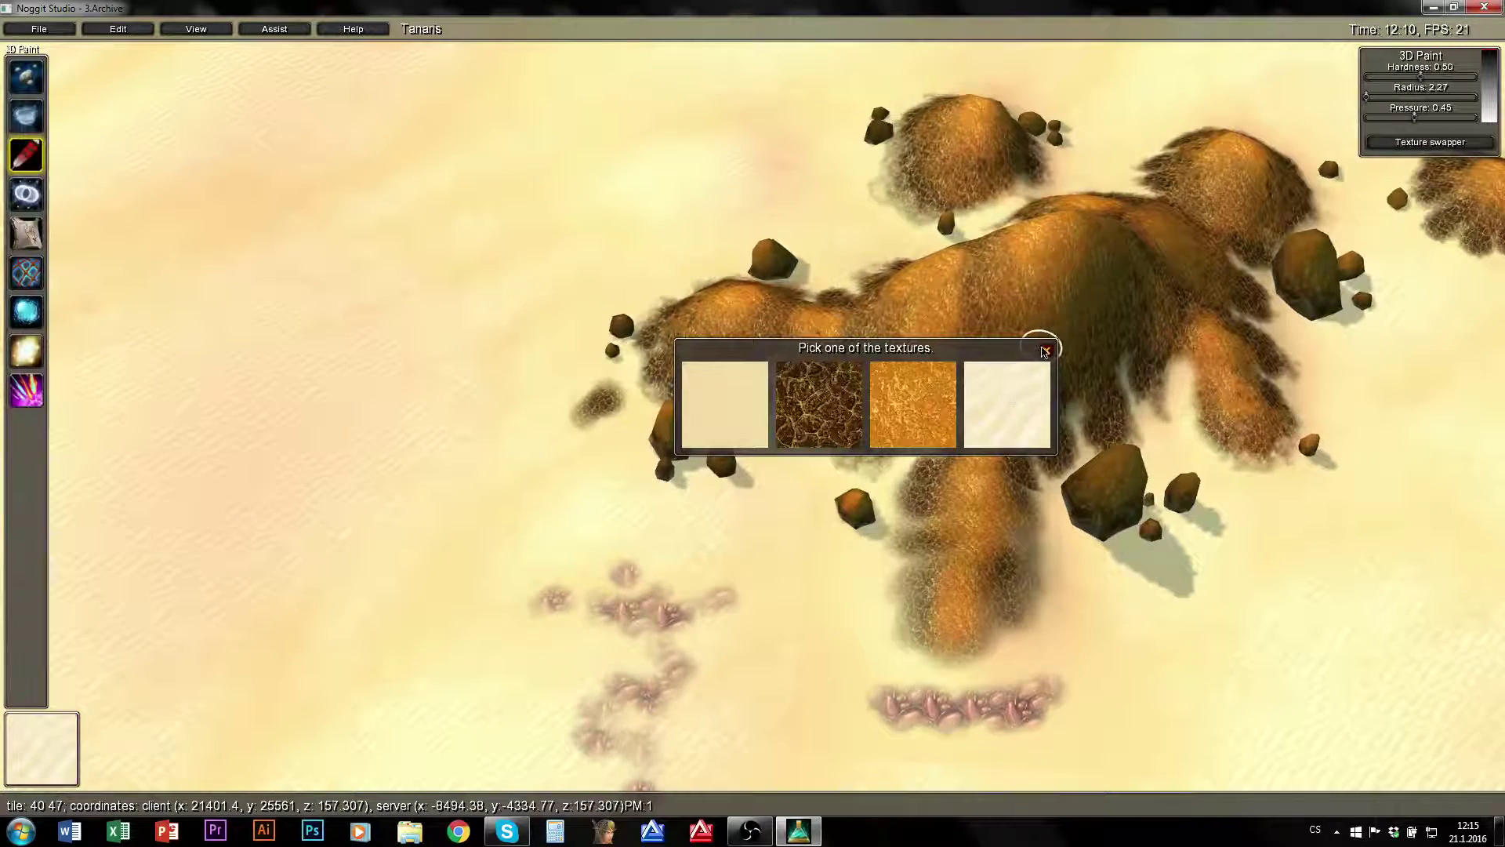
key(w)
click(1045, 350)
- In Texture Swapper, set light sand as the swap target and pink cobble as its replacement
key(a)
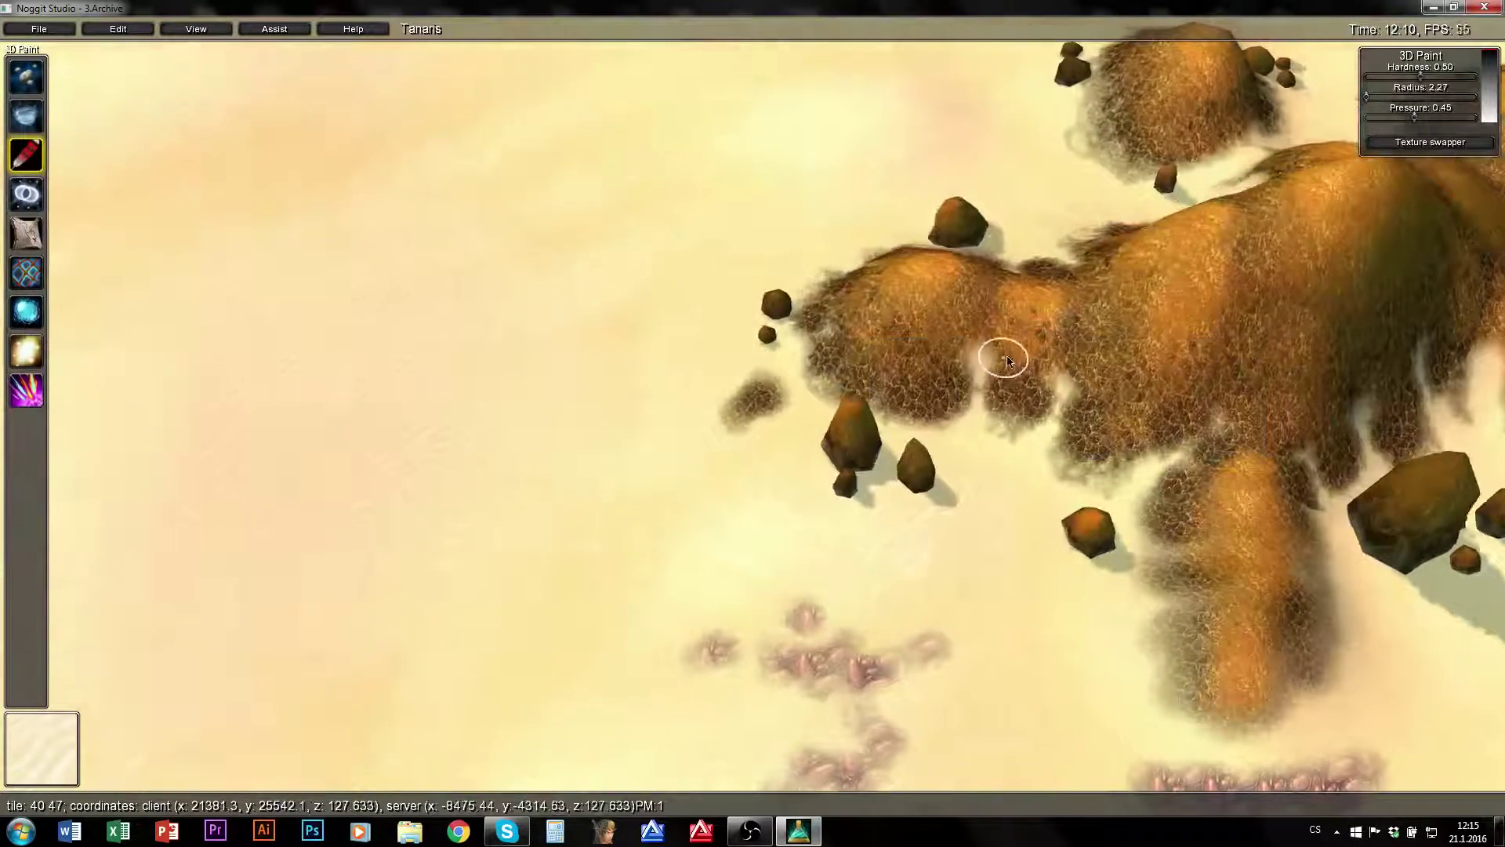
key(w)
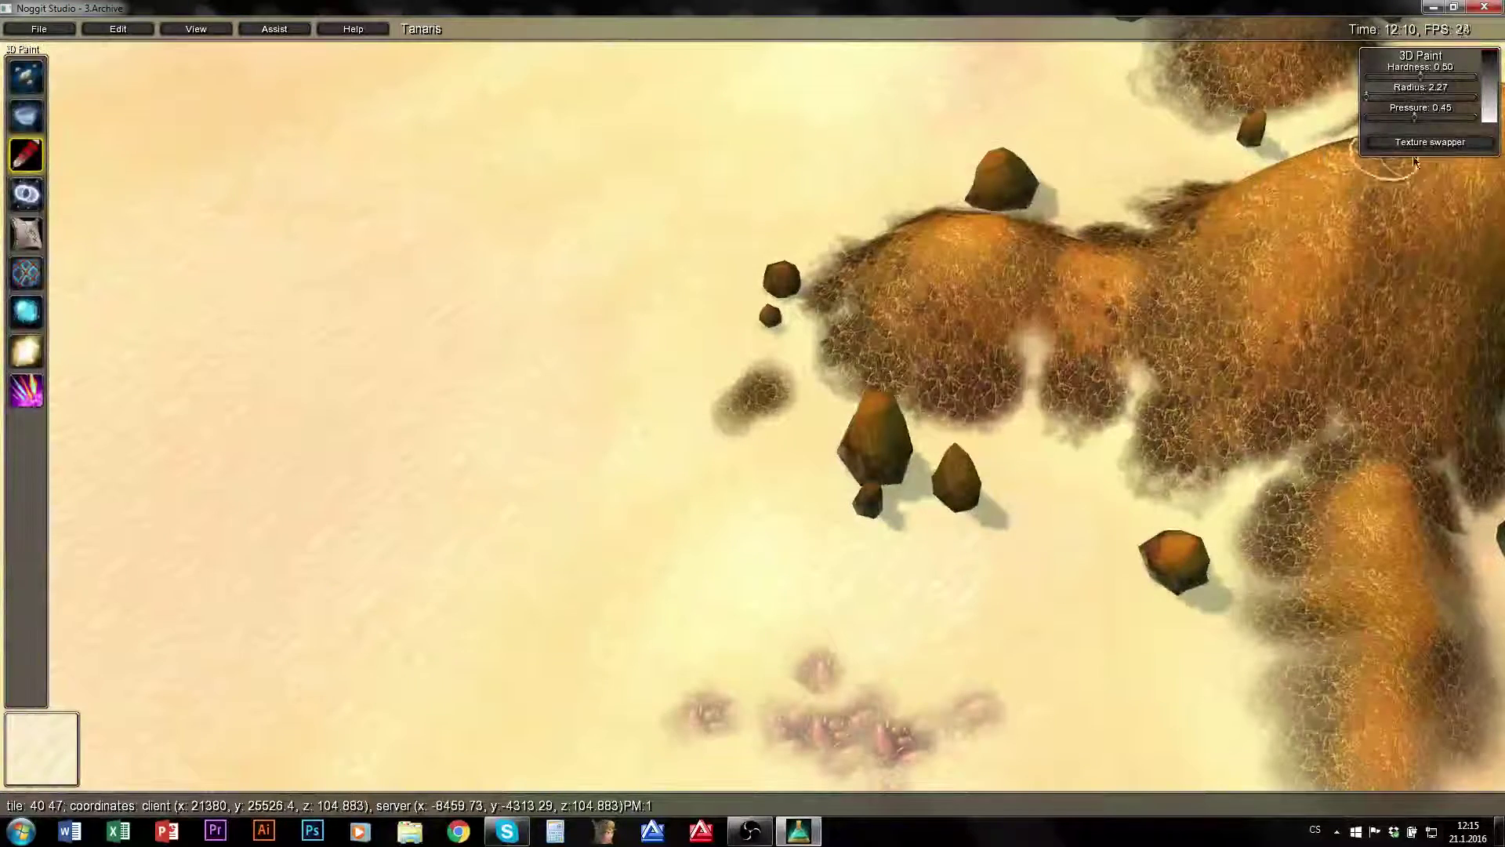
click(1415, 143)
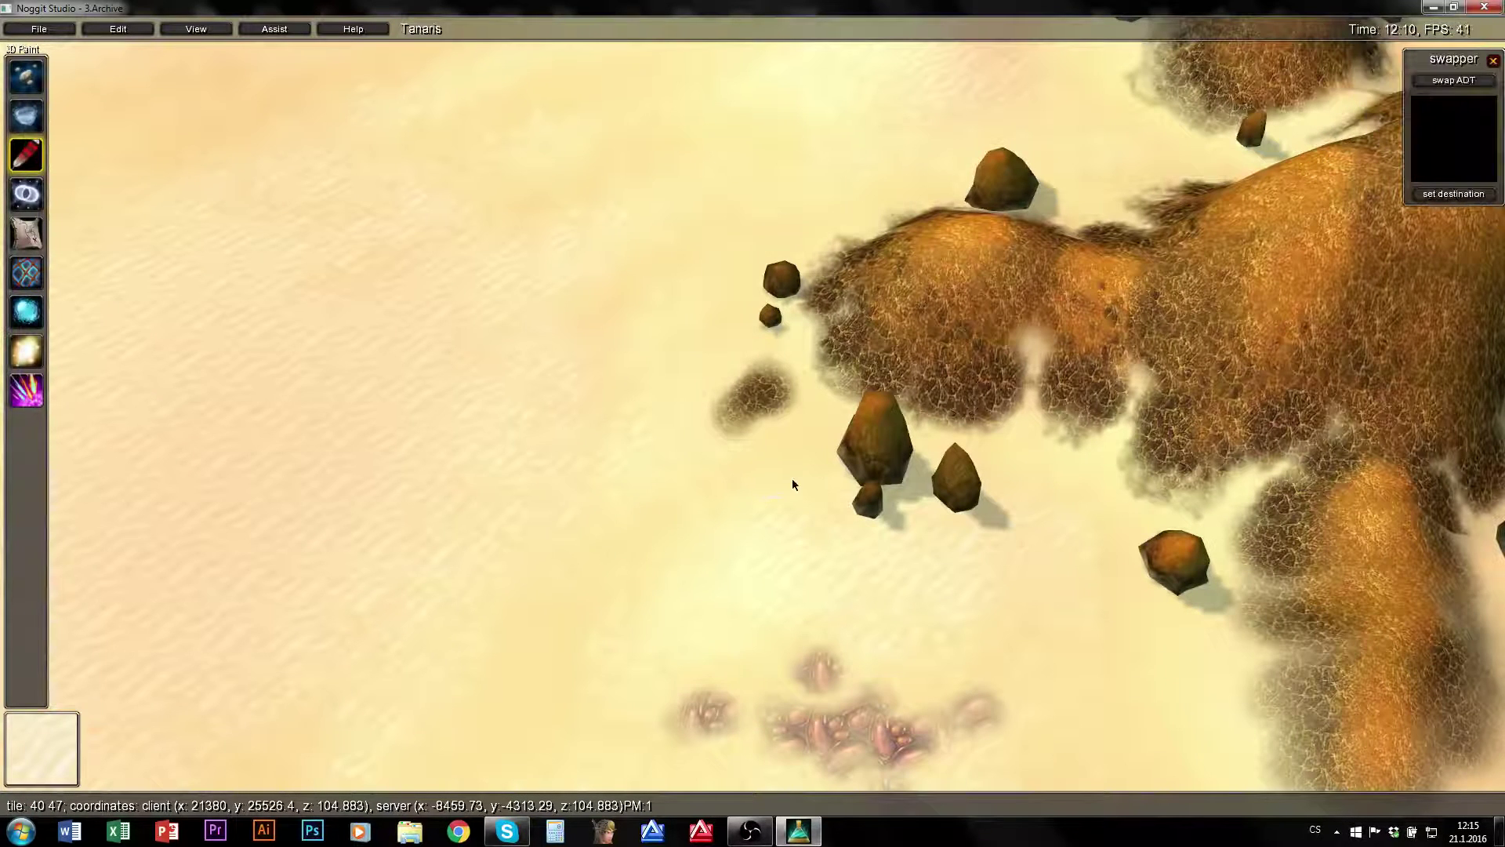
ctrl+click(932, 372)
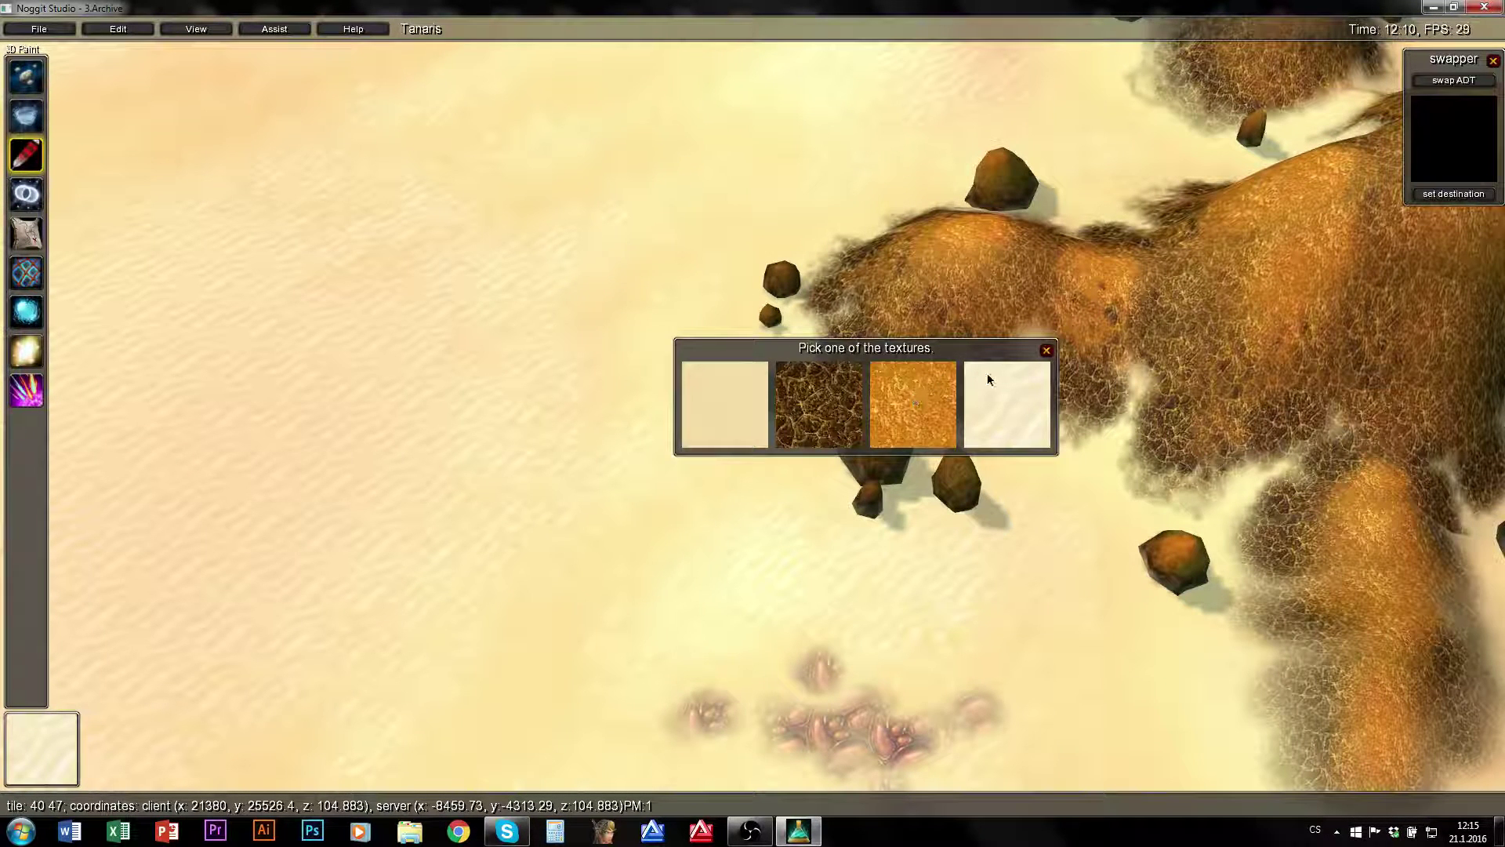
click(1040, 367)
click(1441, 198)
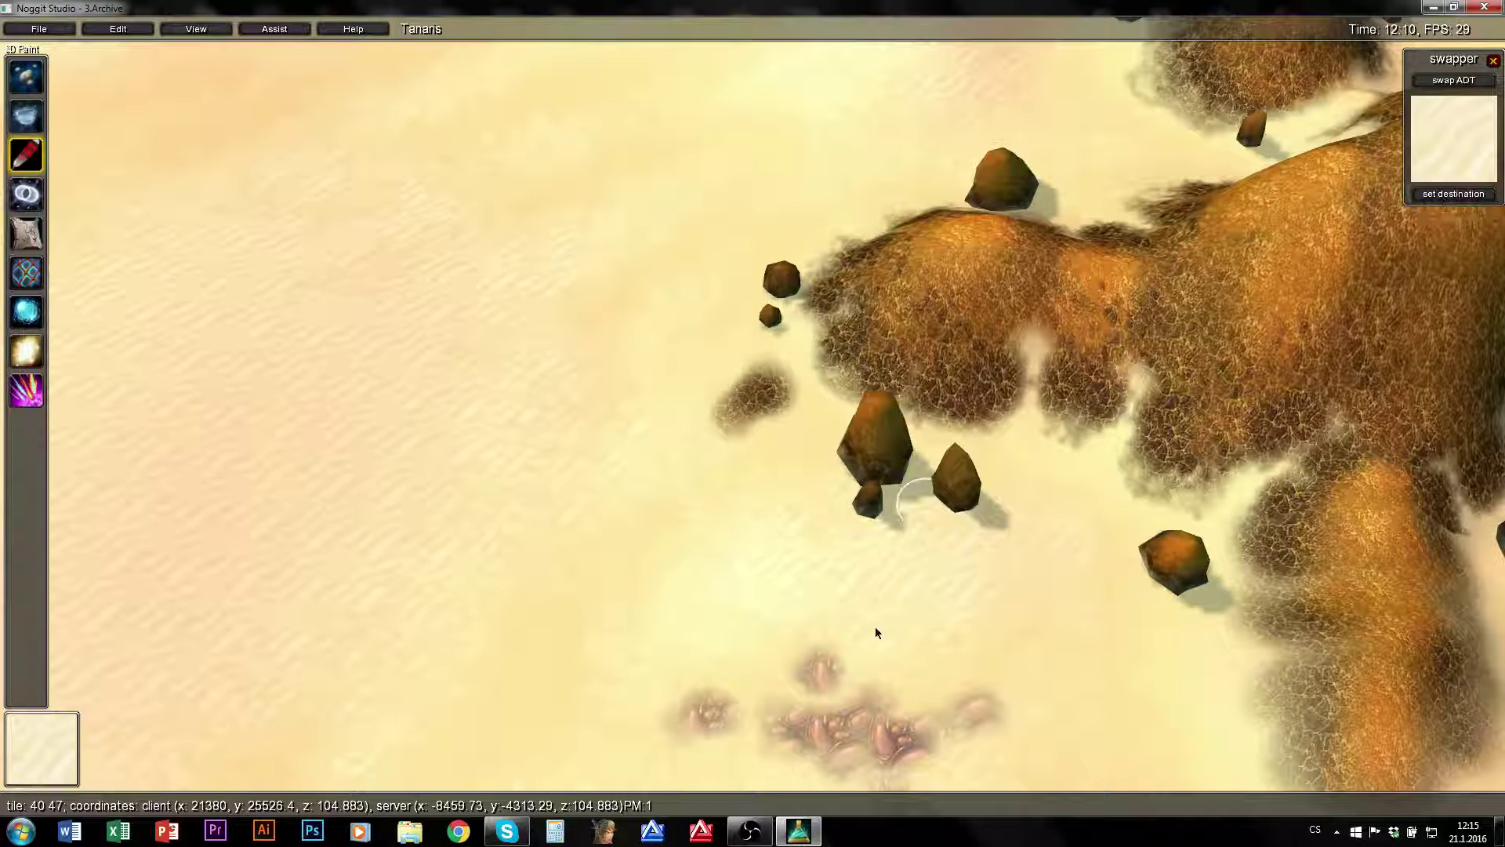
ctrl+click(841, 603)
click(905, 405)
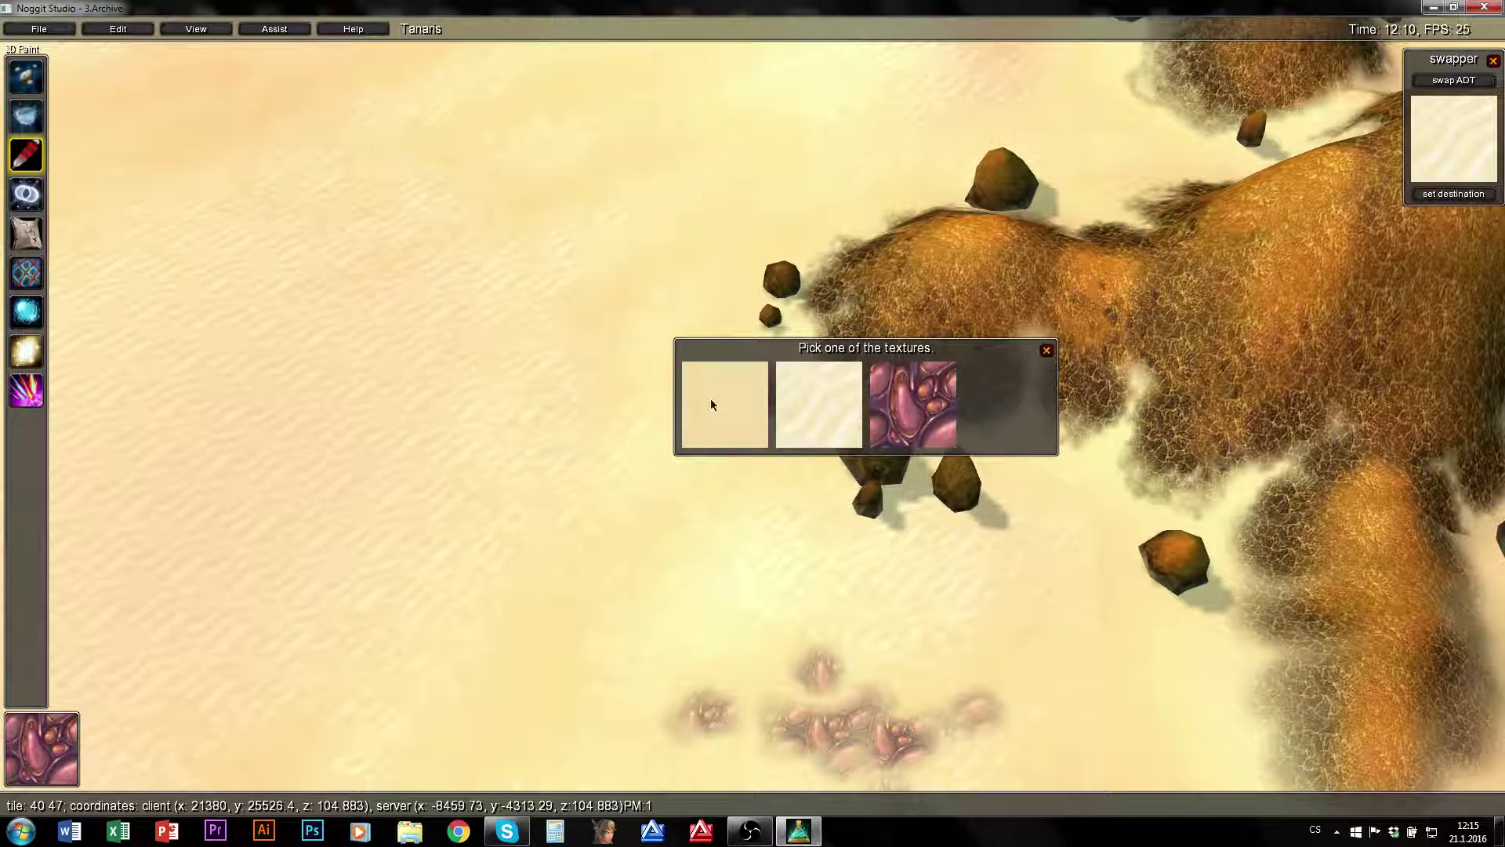
click(1046, 350)
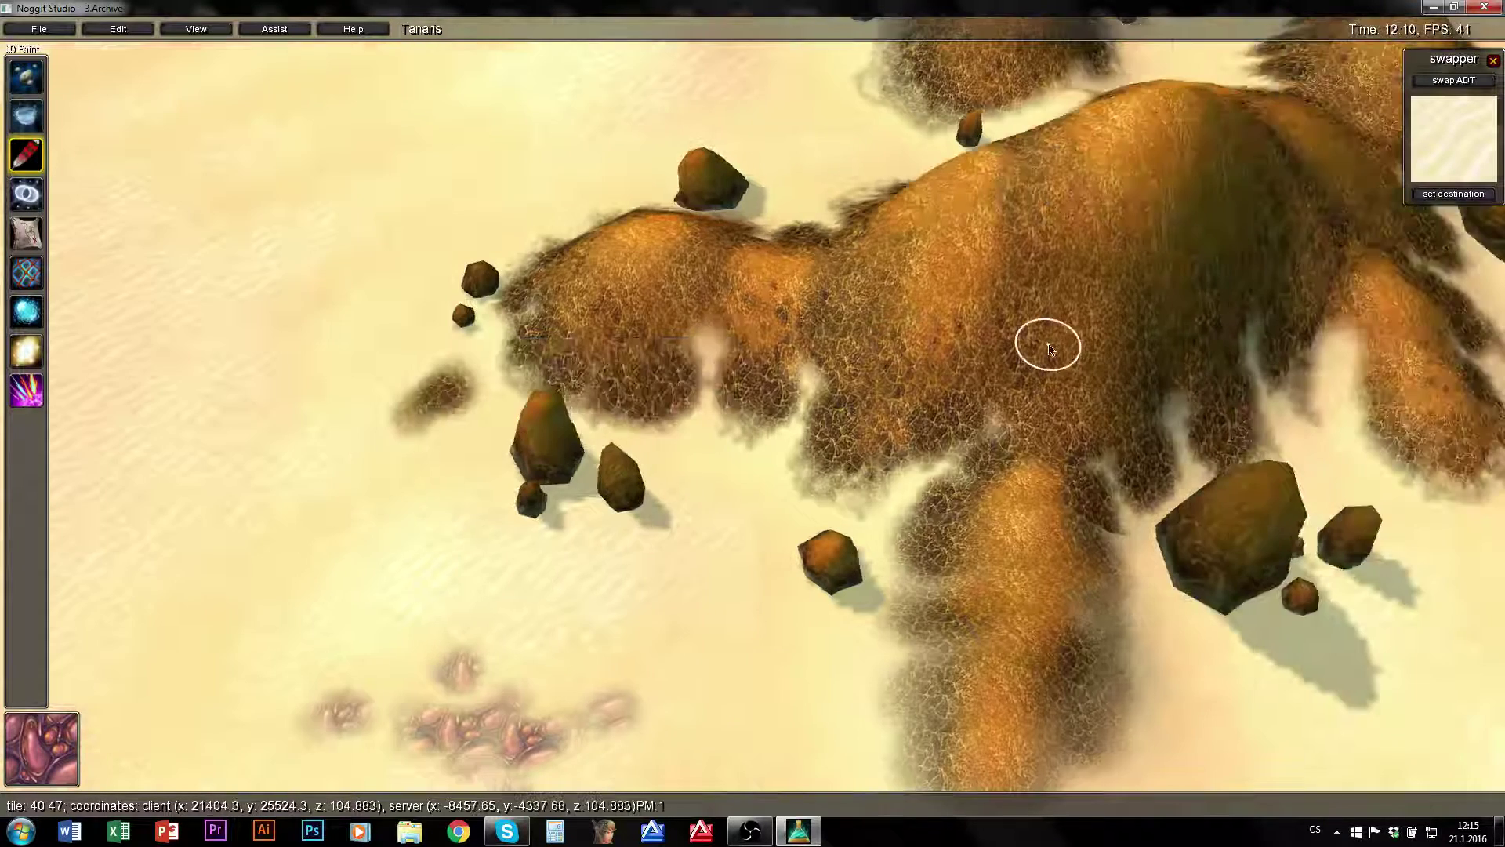
- Swap the chunk's light sand for pink cobble, then close the swapper
ctrl+shift+click(677, 347)
key(w)
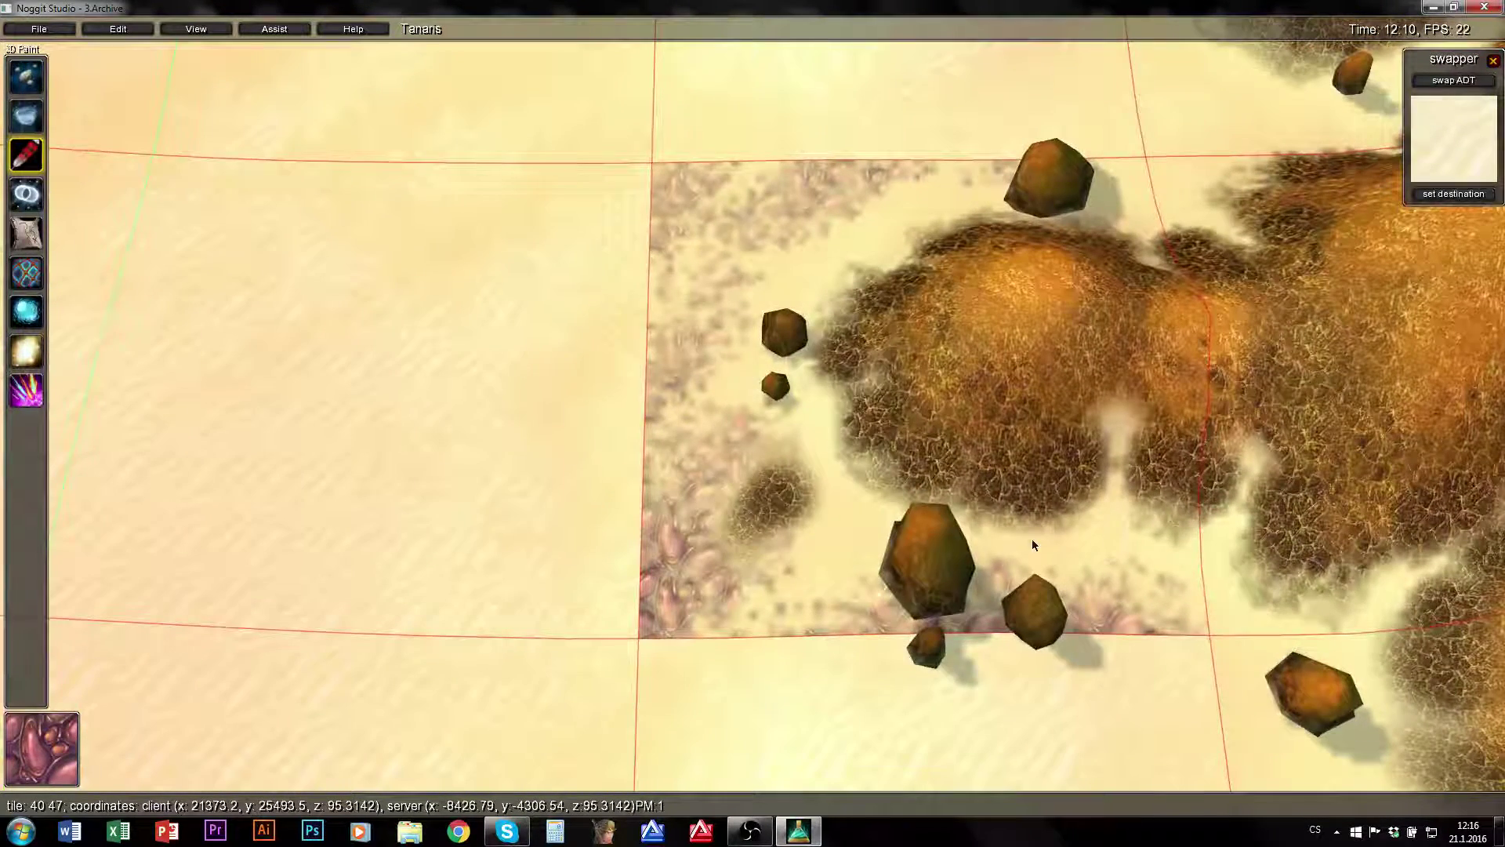
click(1493, 62)
- Paint plain sand back over the pink near the lower rocks and top edge
key(t)
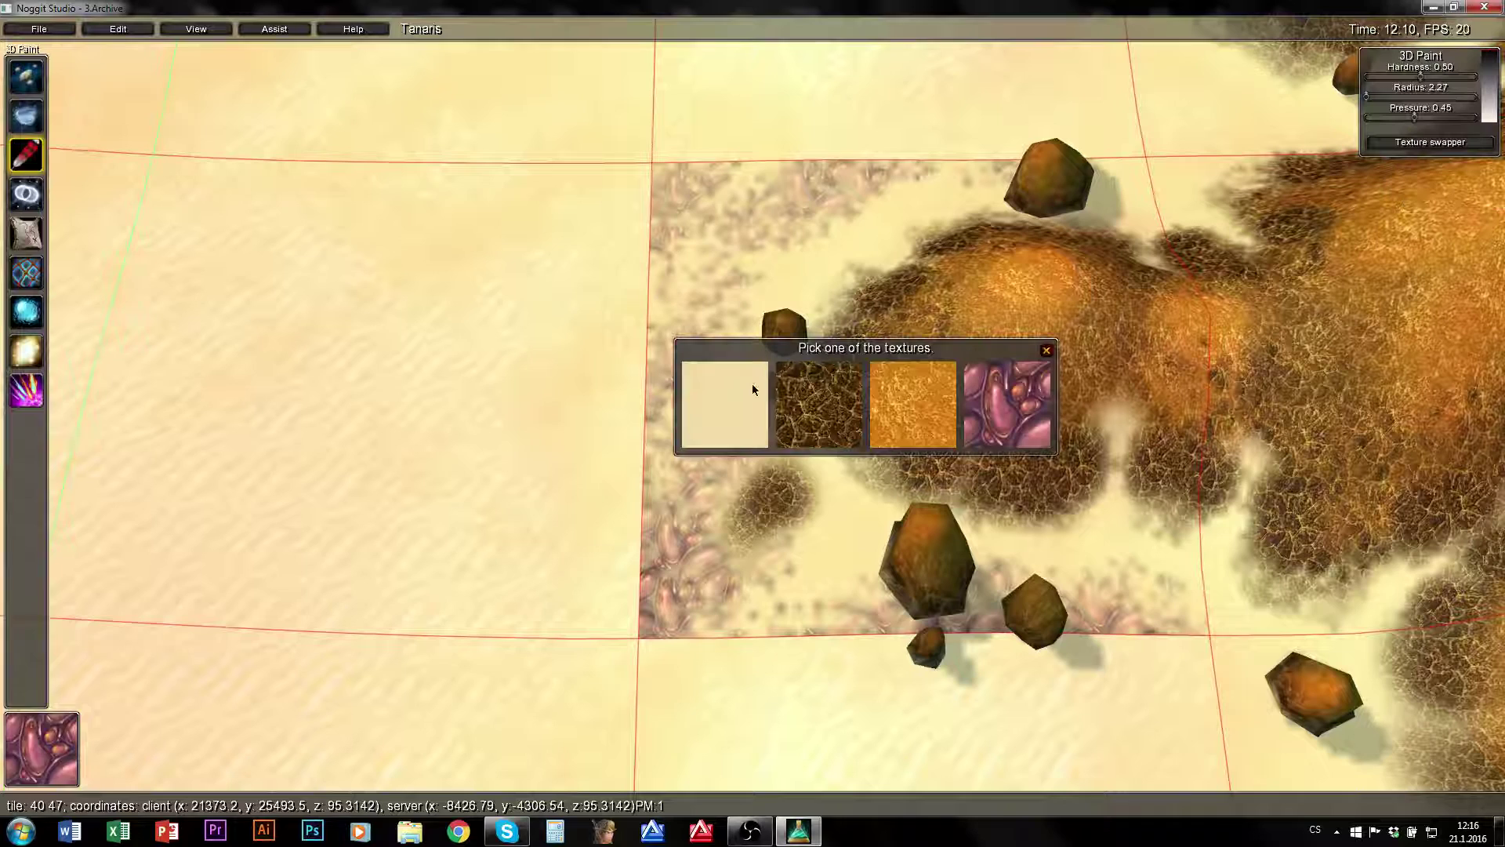
click(757, 389)
click(1042, 351)
mouse_move(1159, 581)
mouse_down()
mouse_move(1023, 607)
mouse_move(635, 513)
mouse_move(749, 586)
mouse_move(638, 387)
mouse_move(724, 232)
mouse_up()
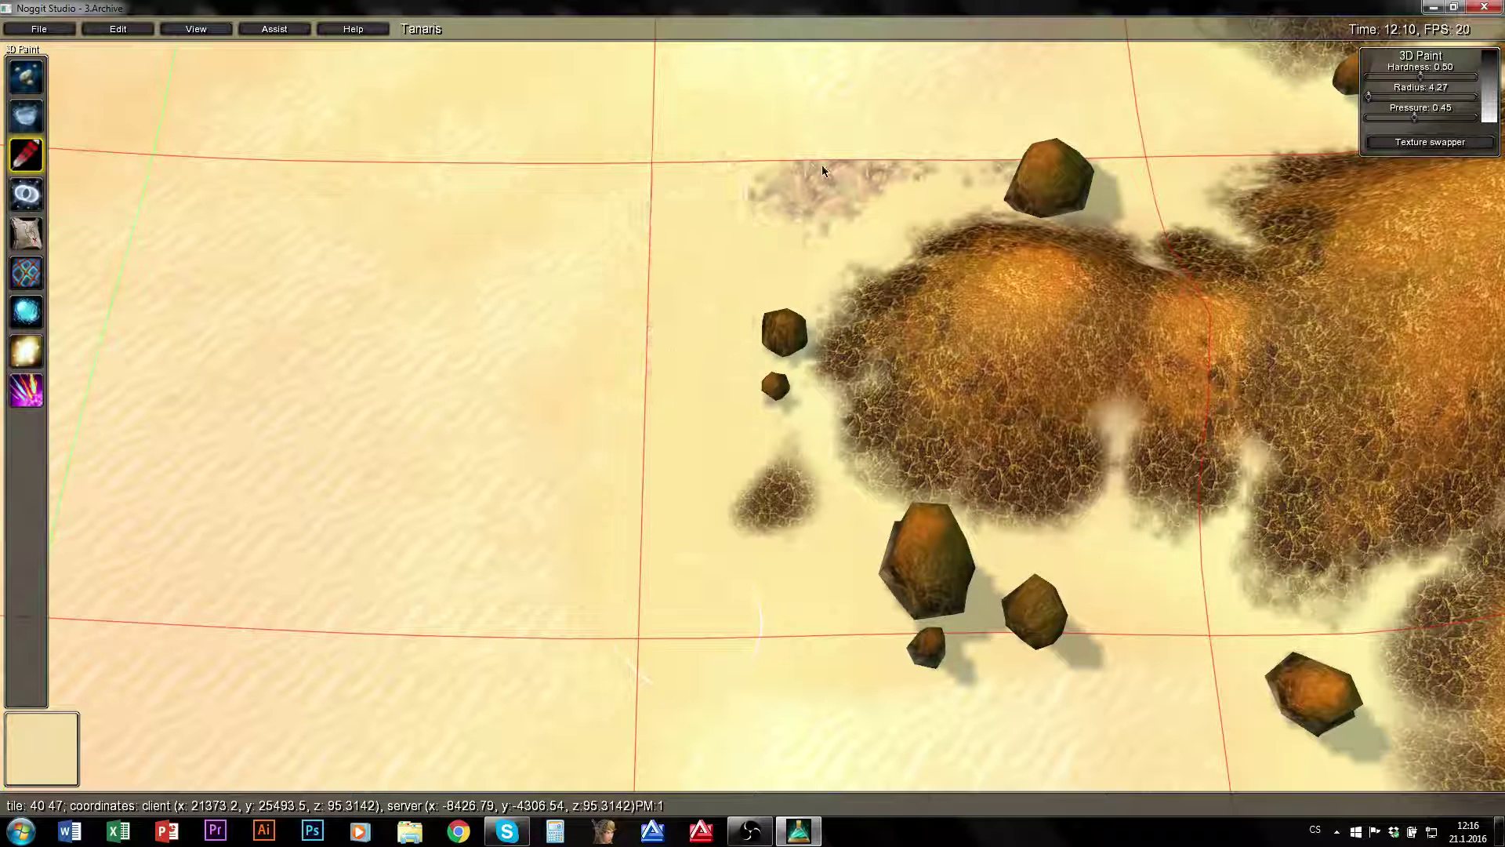
mouse_move(822, 165)
mouse_down()
mouse_move(979, 170)
mouse_move(842, 201)
mouse_up()
- With pink cobble and a smaller brush, dab pink spots near the hill and dry grass edge
ctrl+shift+click(894, 716)
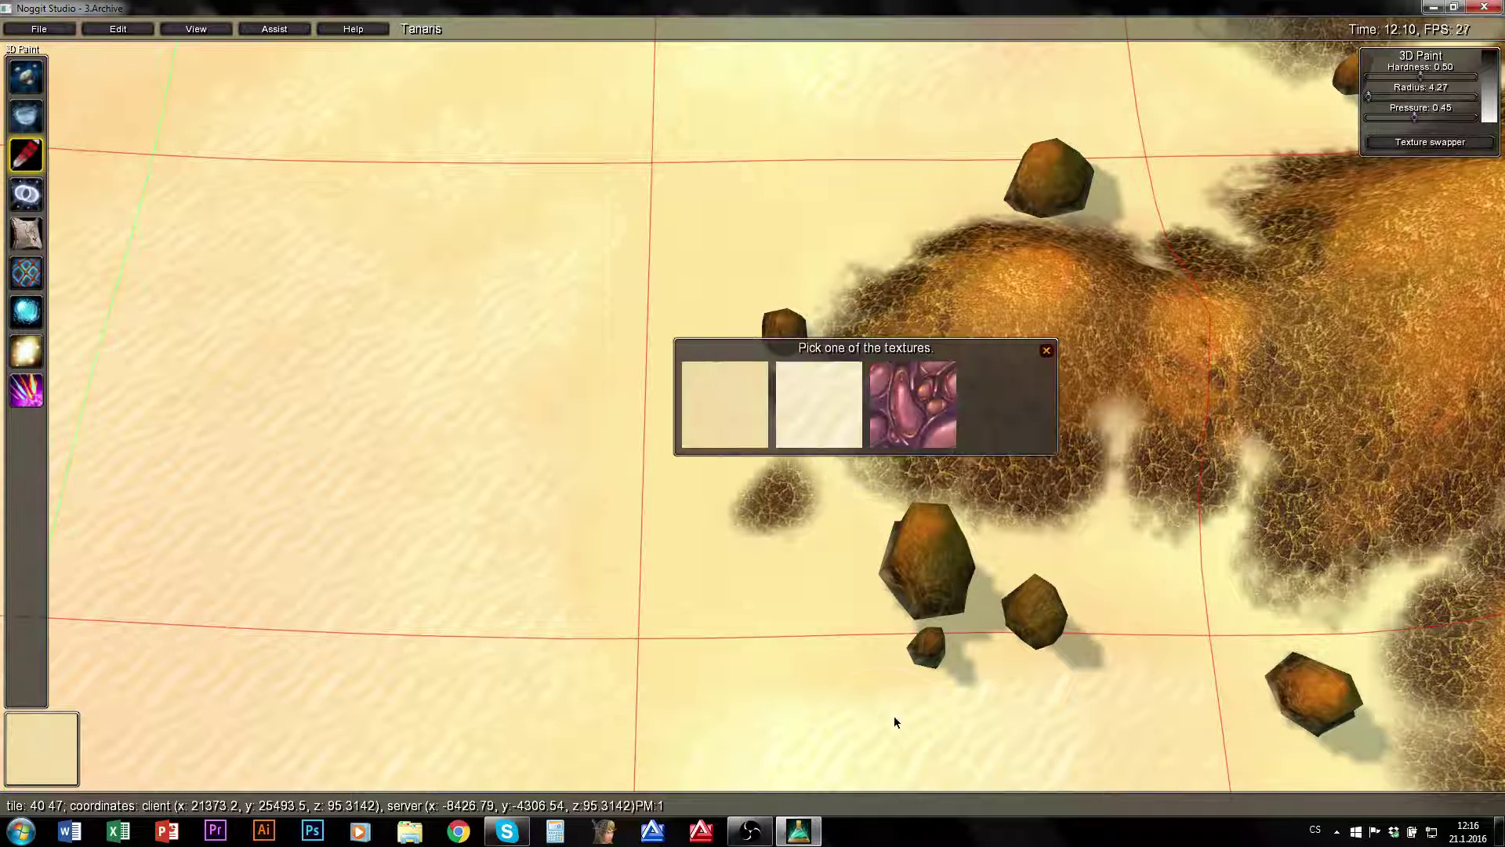
click(913, 405)
alt+drag(1043, 353, 777, 310)
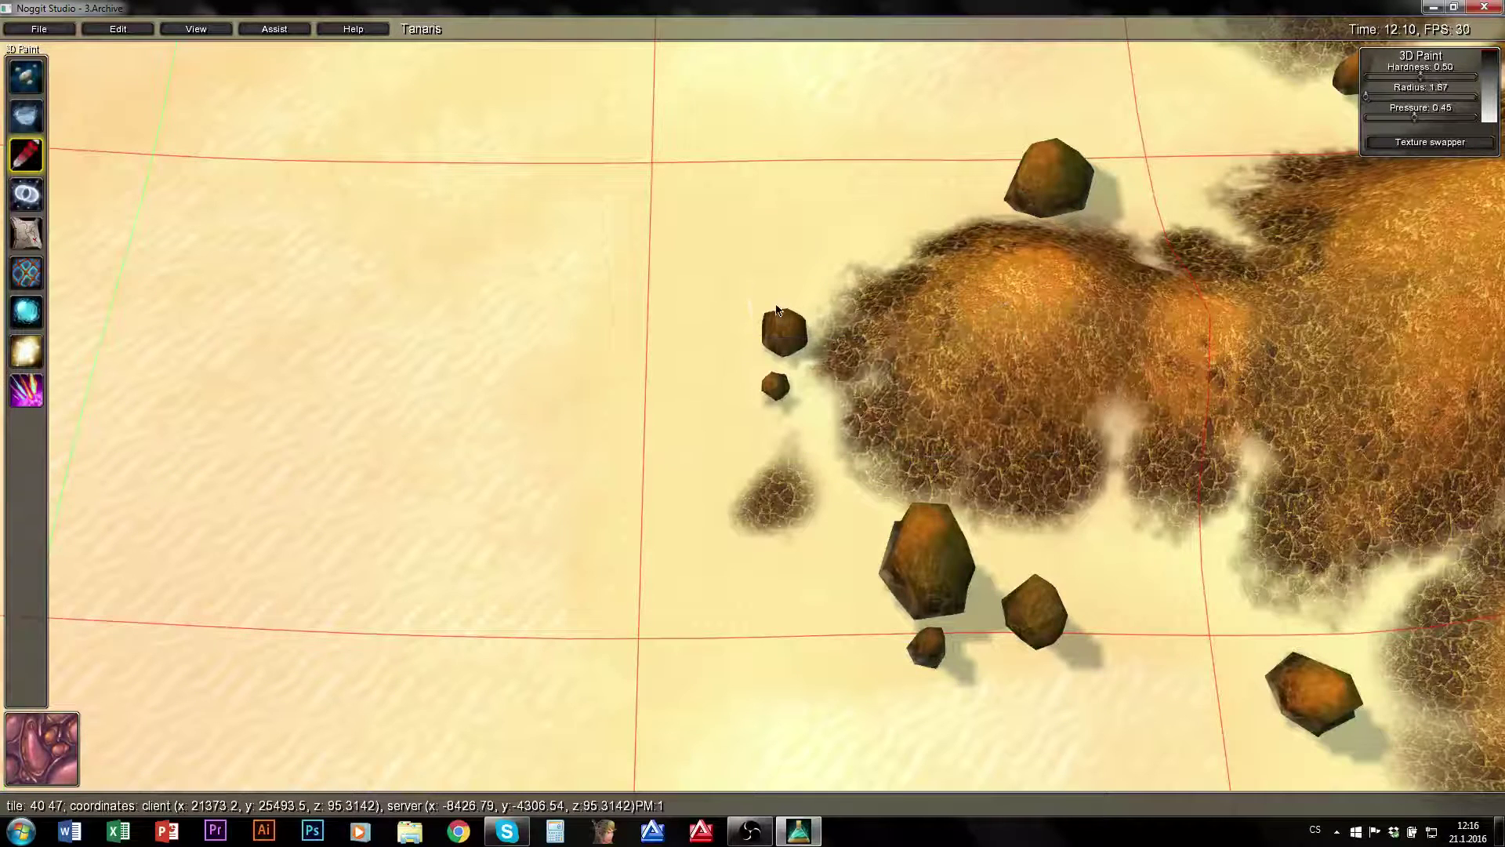
mouse_move(839, 238)
mouse_down()
mouse_move(799, 256)
mouse_move(894, 212)
mouse_move(776, 253)
mouse_up()
drag(1092, 437, 1025, 453)
key(q)
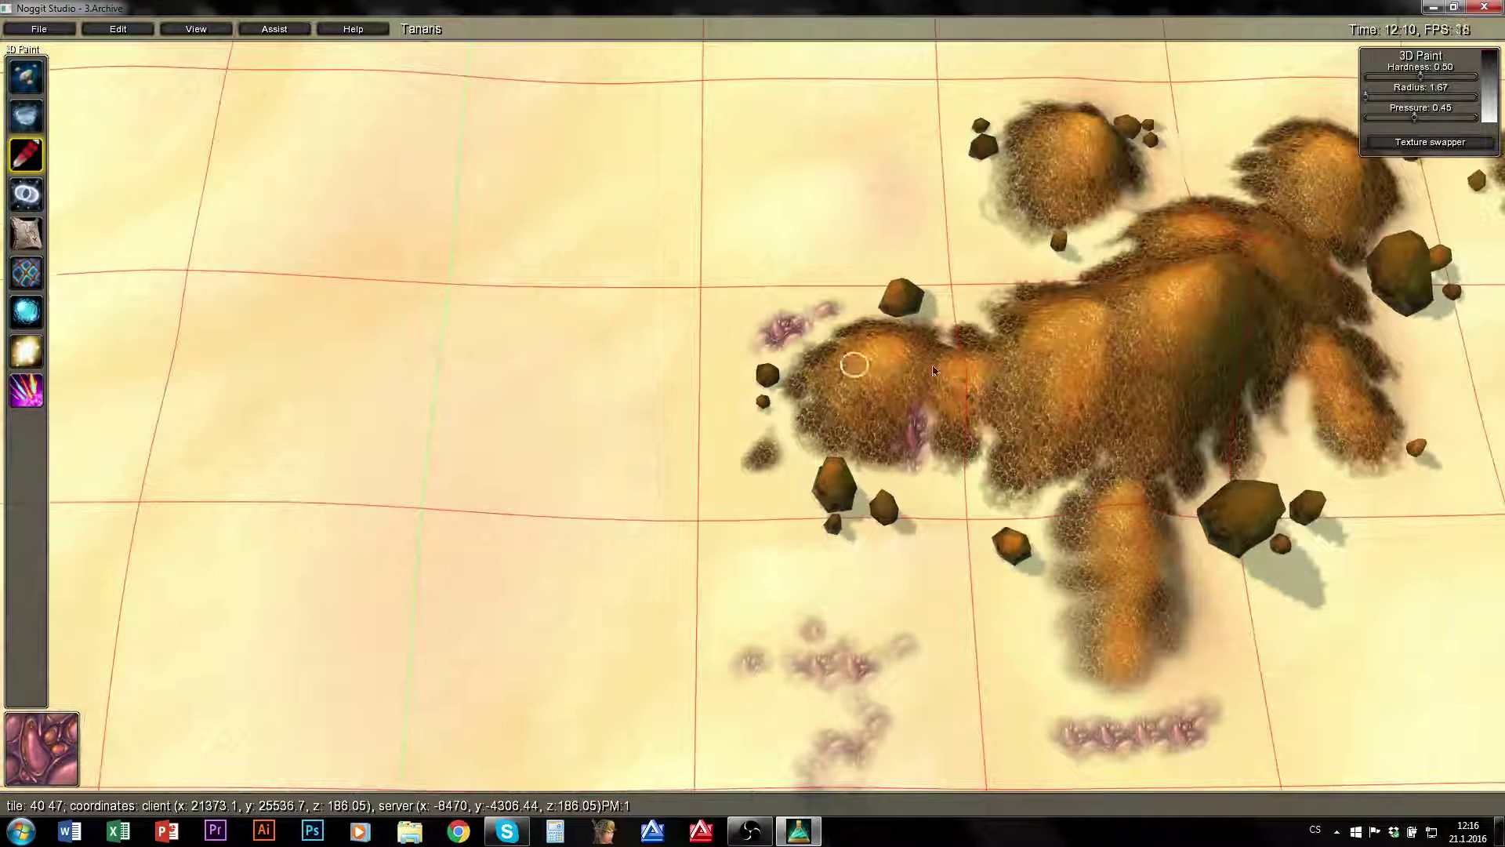
- Swap light sand for pink cobble across the entire ADT and fly around to inspect it
click(1411, 149)
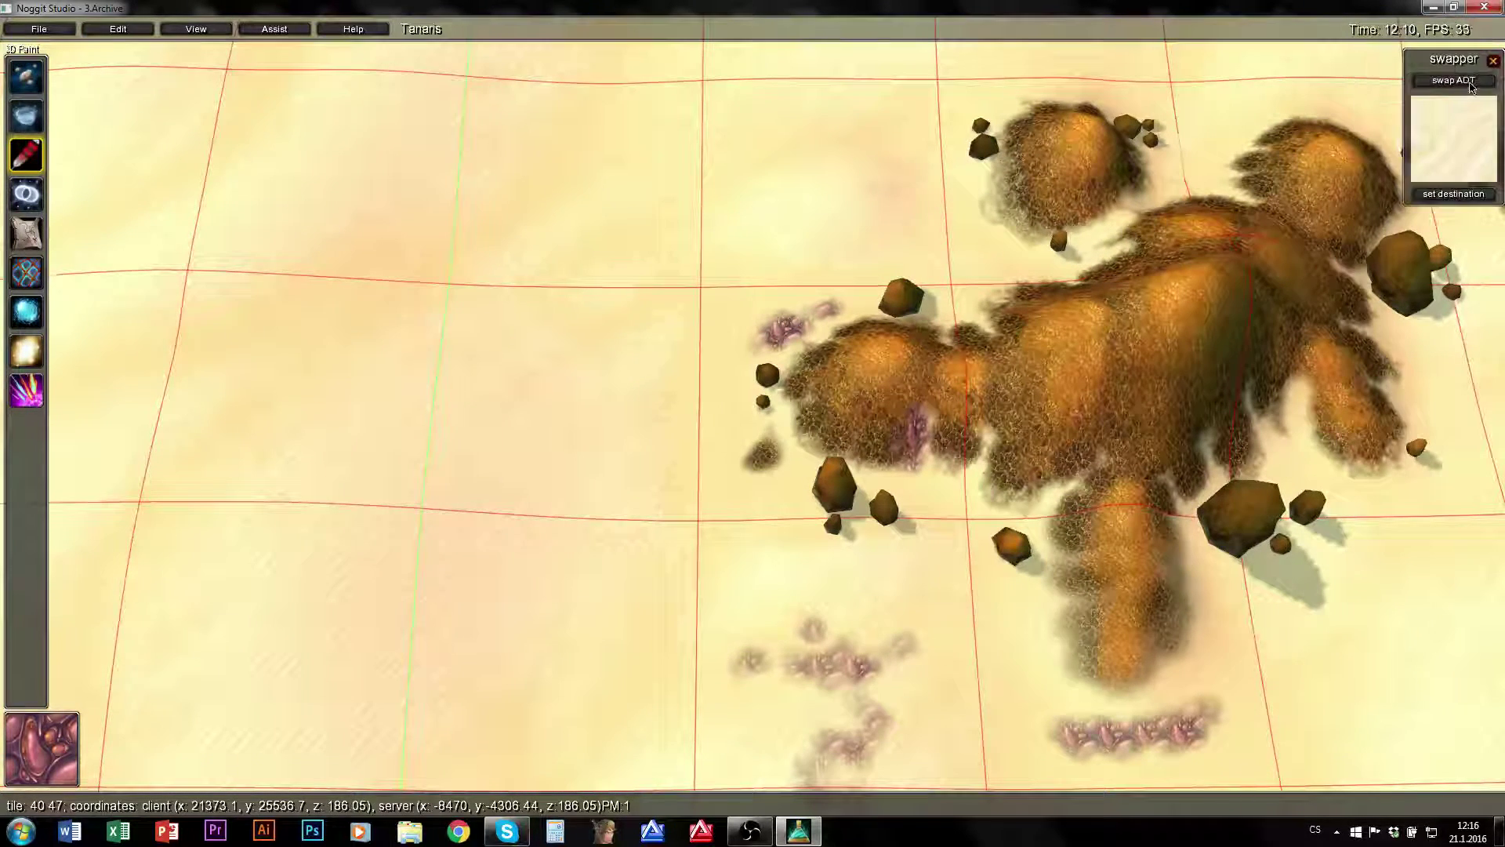
key(w)
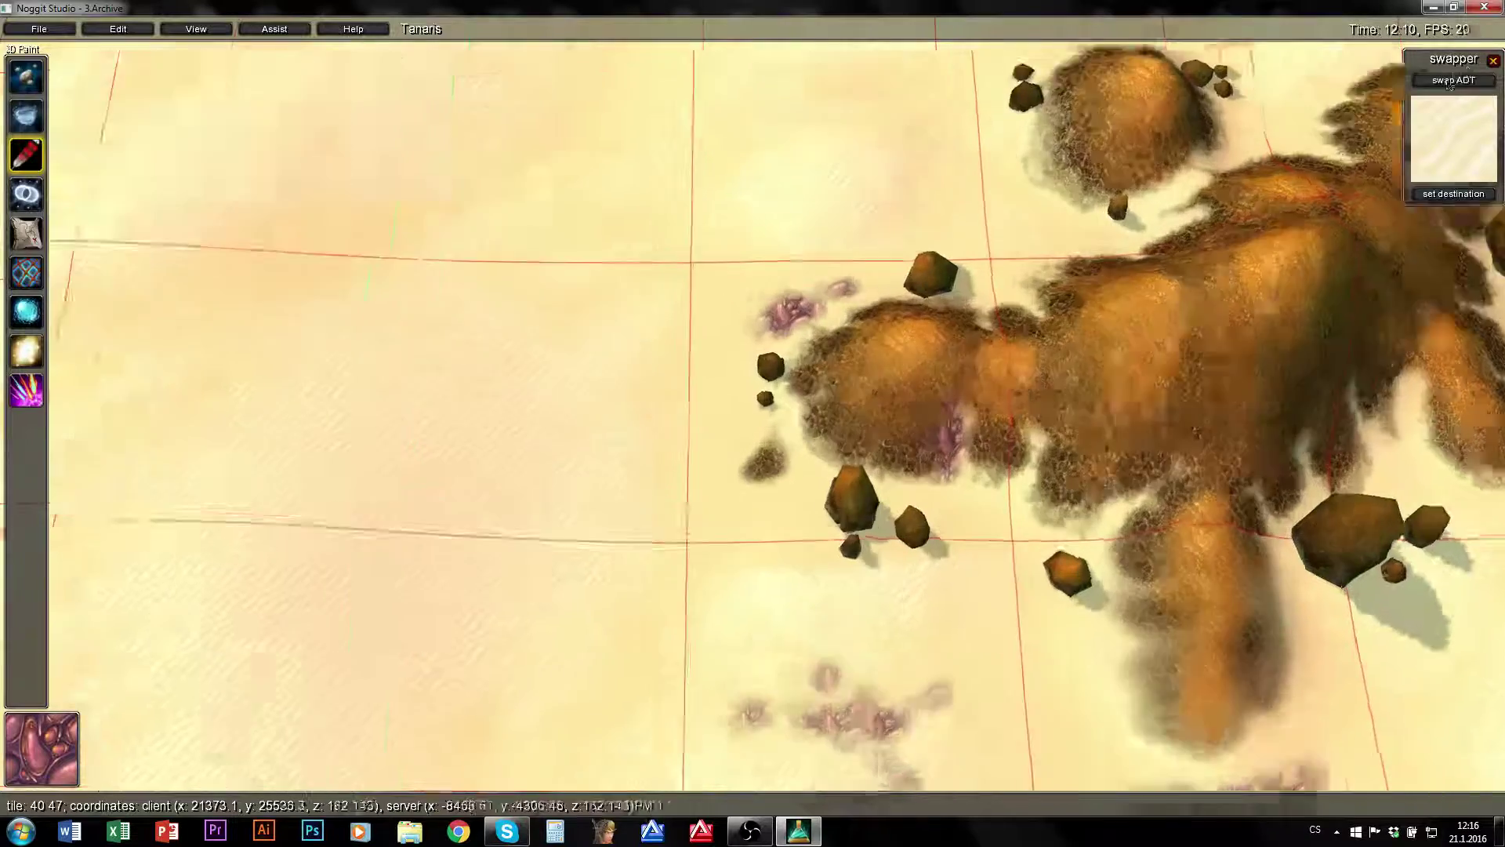
mouse_move(744, 486)
right_down()
mouse_move(957, 239)
mouse_move(593, 247)
mouse_move(1158, 380)
mouse_move(1131, 328)
right_up()
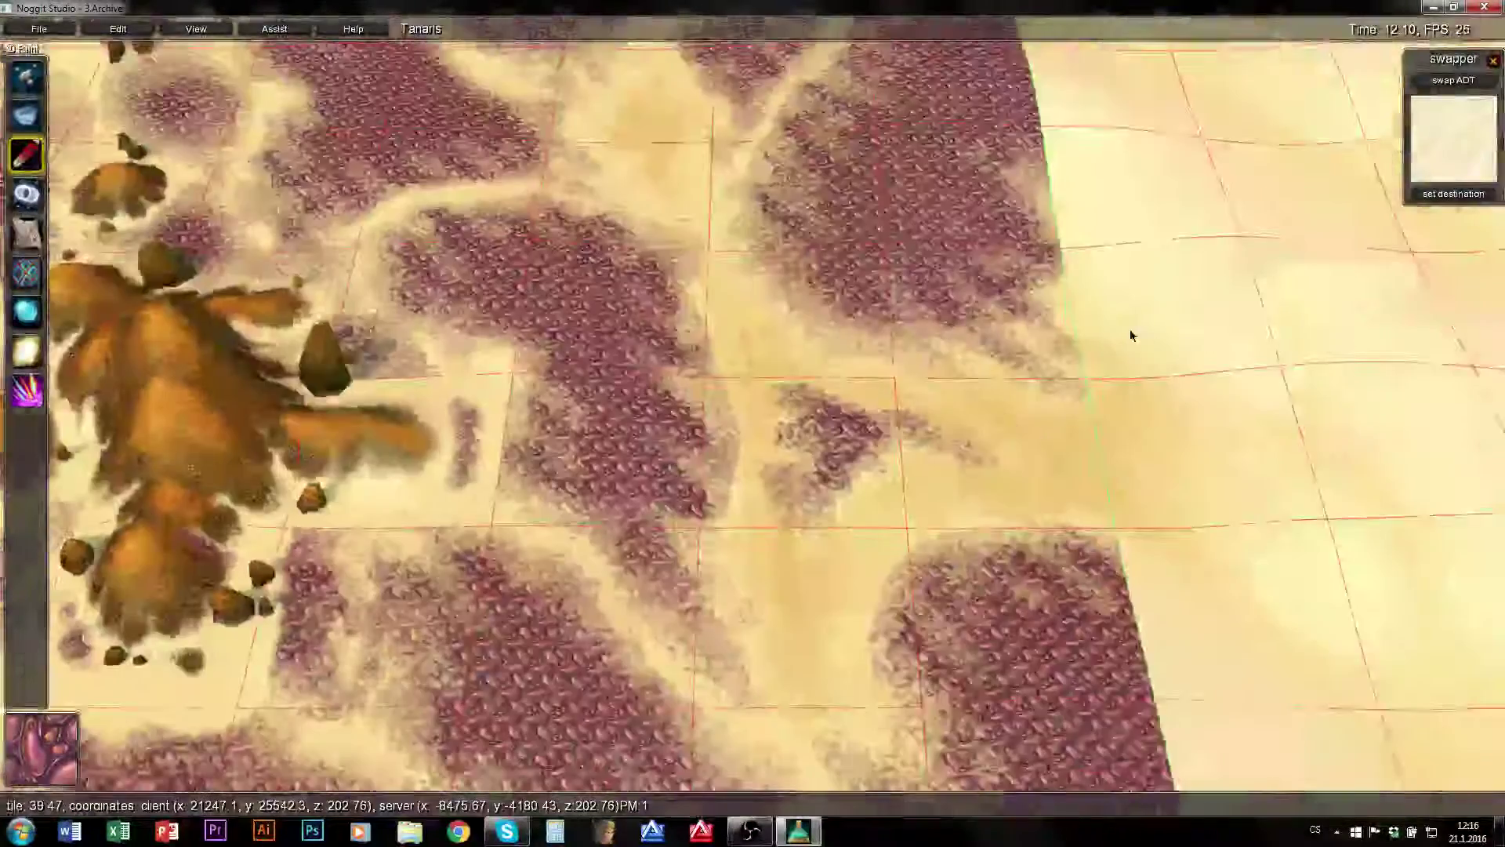
key(w)
key(w)
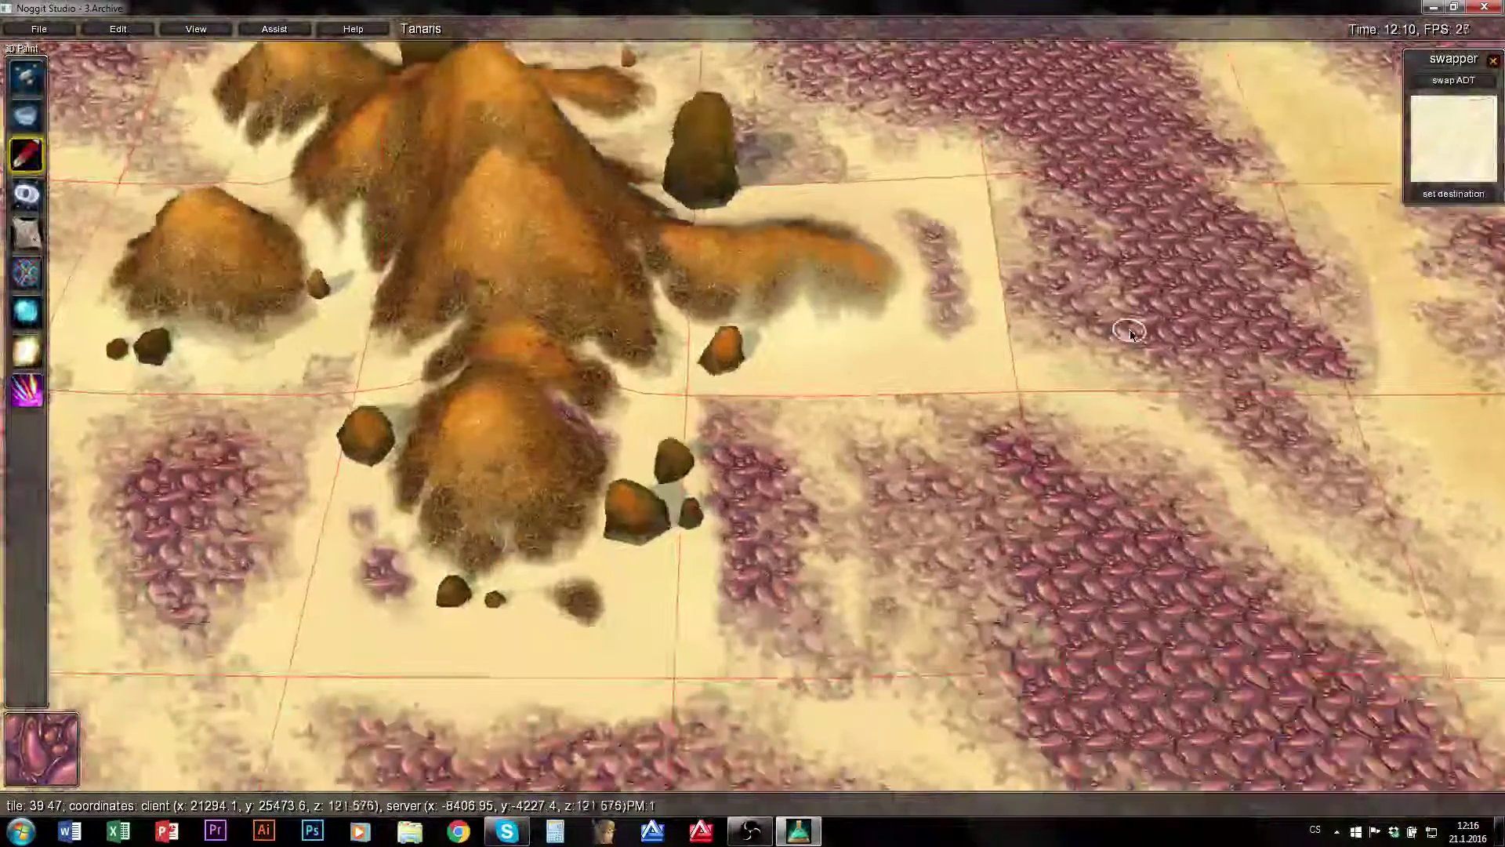
key(a)
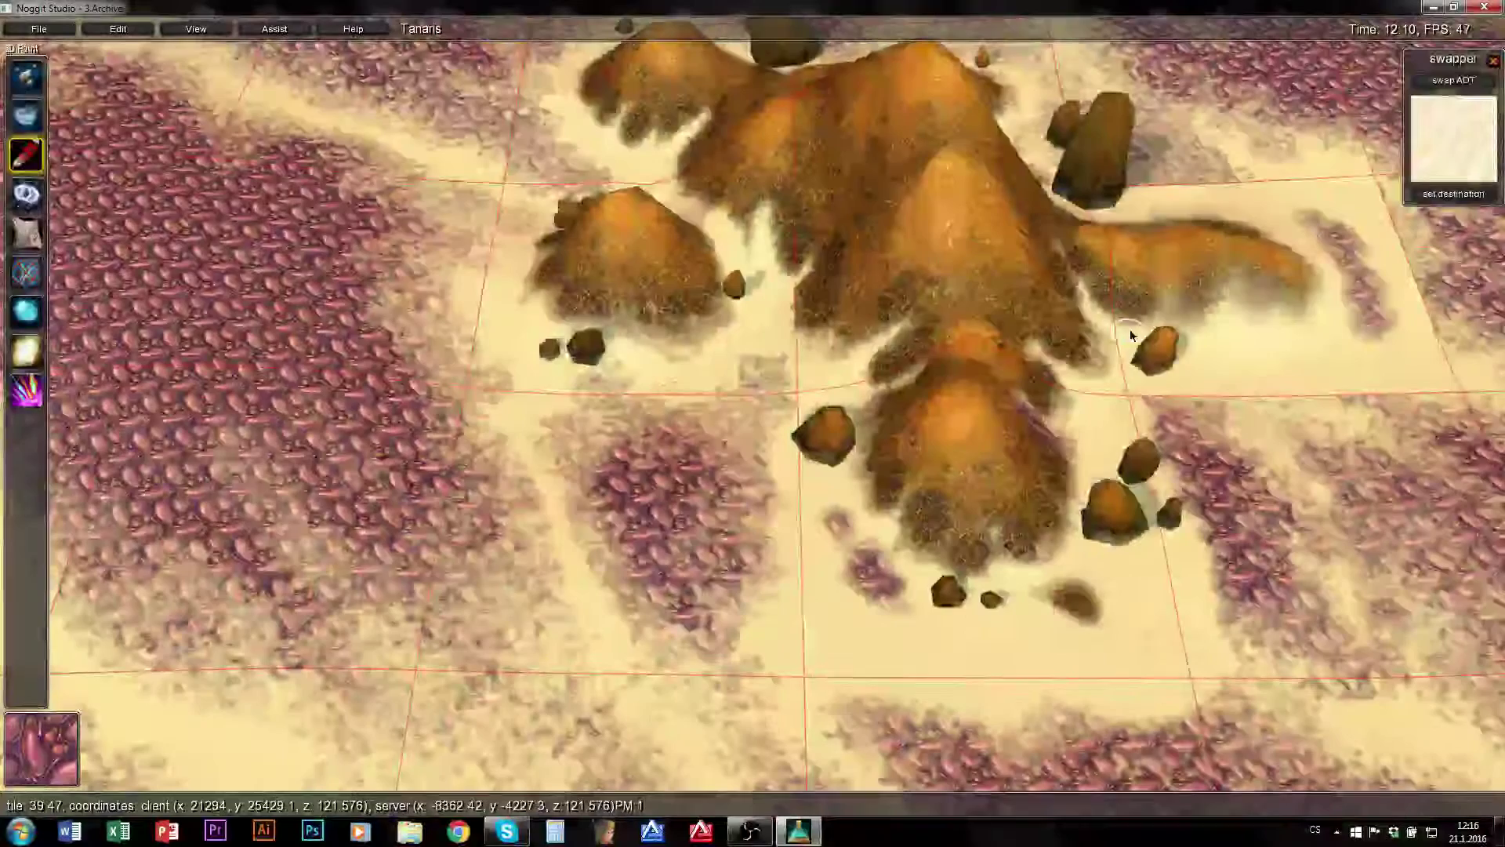